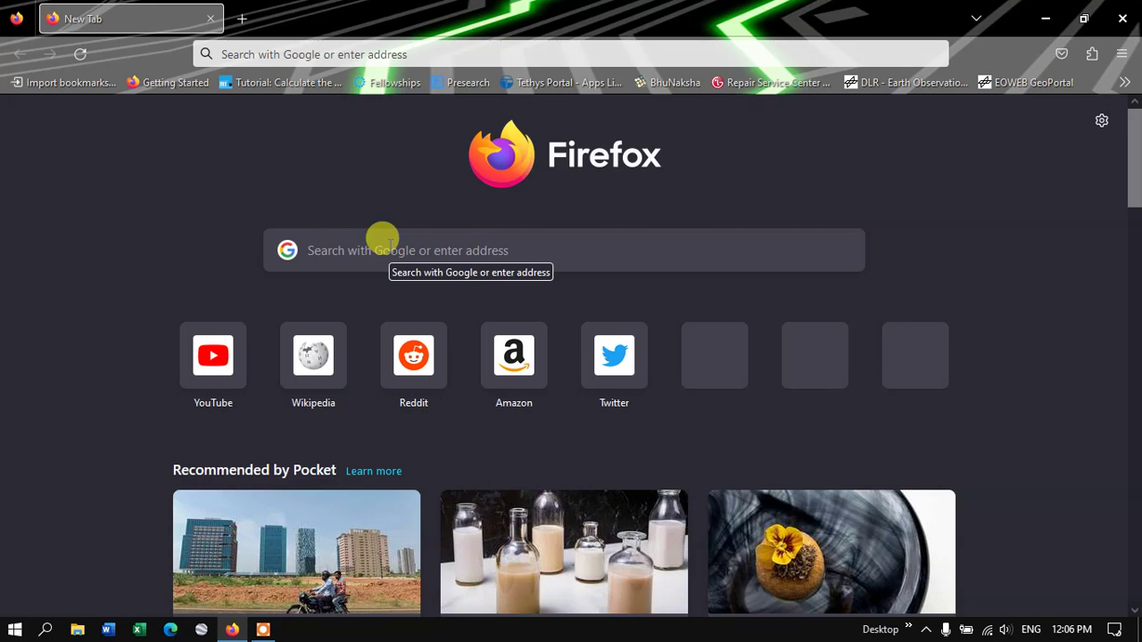
Search Google for 'data access viewer' from a new Firefox tab
click(390, 247)
text(data)
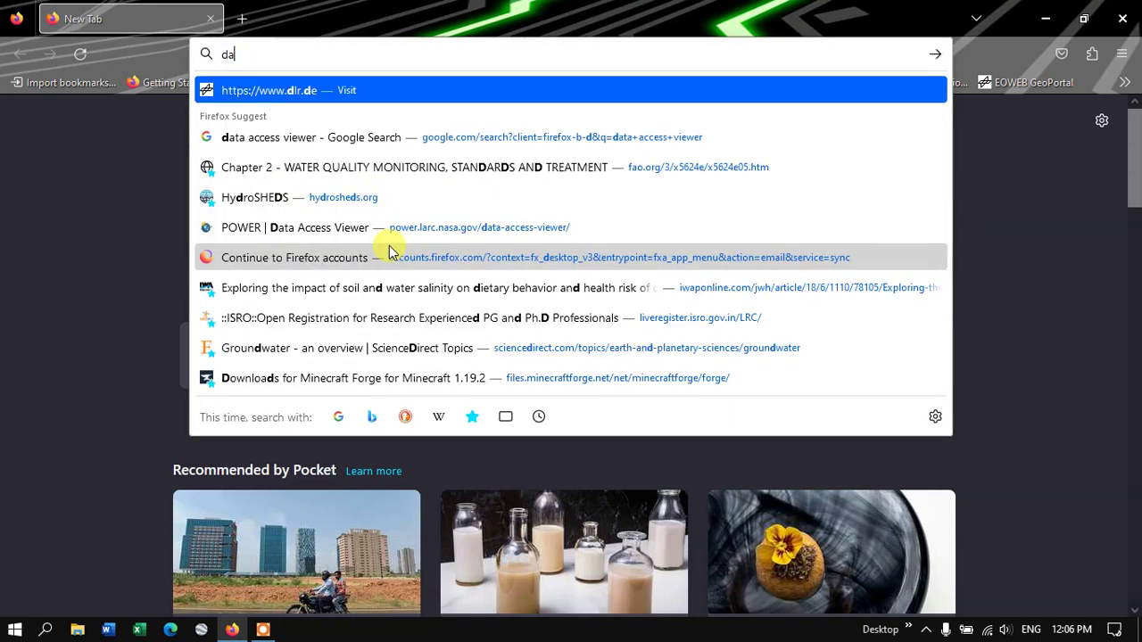
click(312, 143)
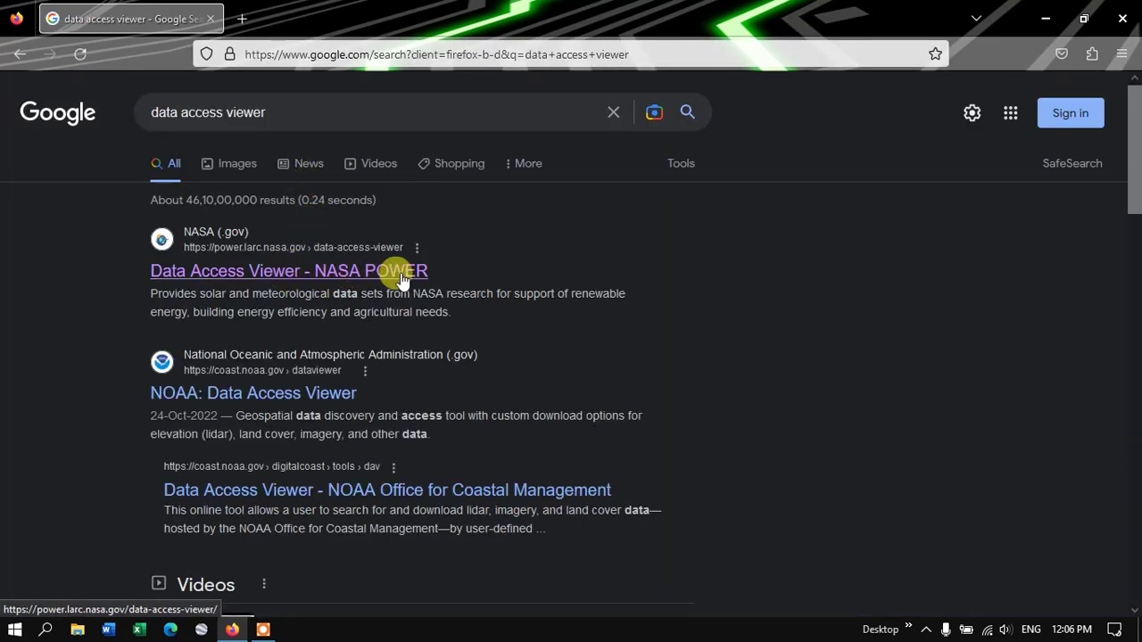
Open the NASA POWER Data Access Viewer, dismiss its announcement, and reposition the Single Point form
click(323, 277)
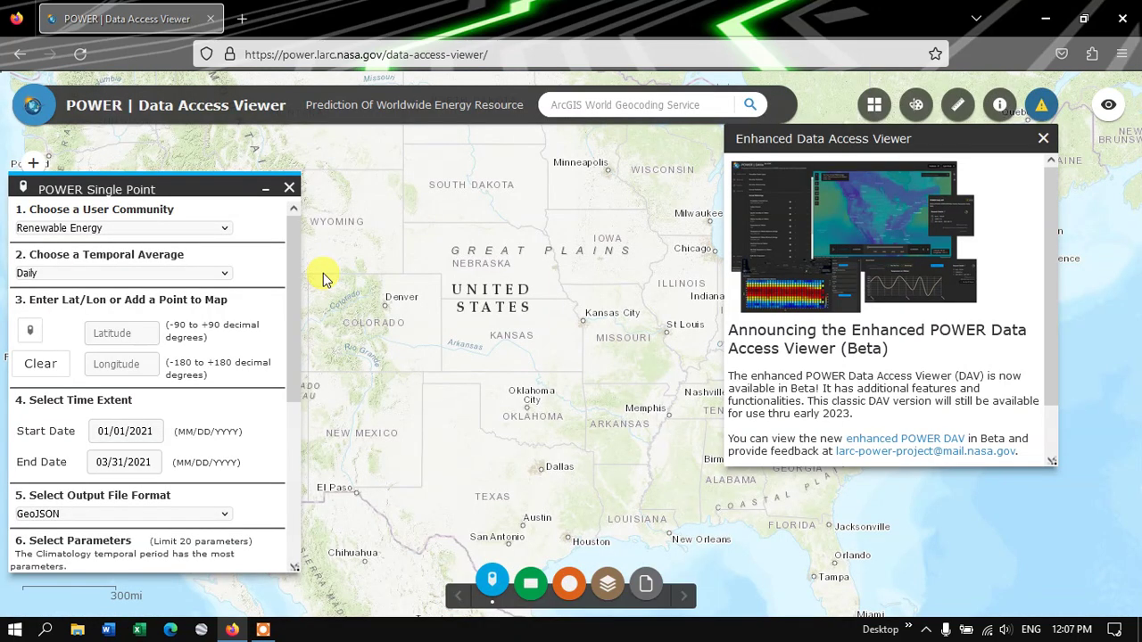
click(1043, 140)
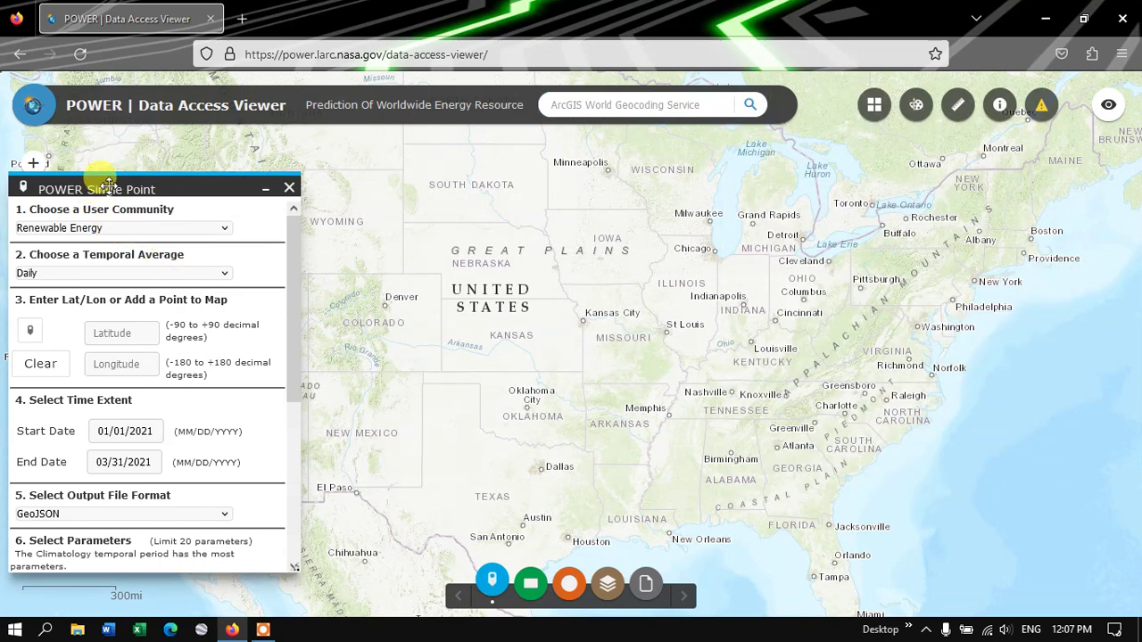
drag(97, 192, 127, 145)
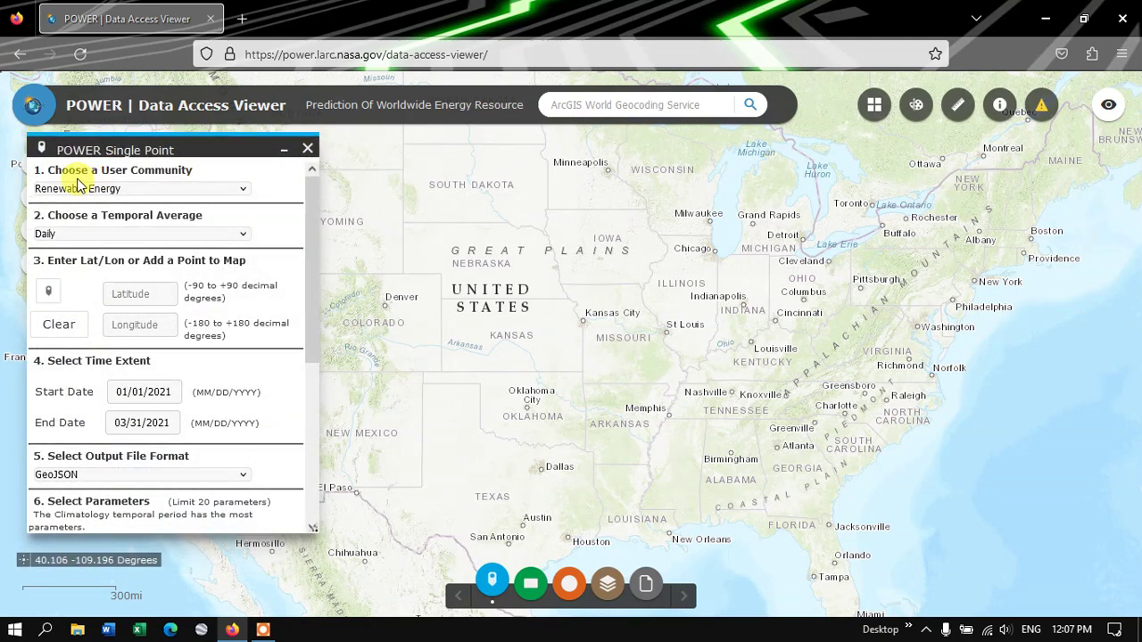
Keep Renewable Energy as user community and set Temporal Average to Monthly & Annual
click(123, 196)
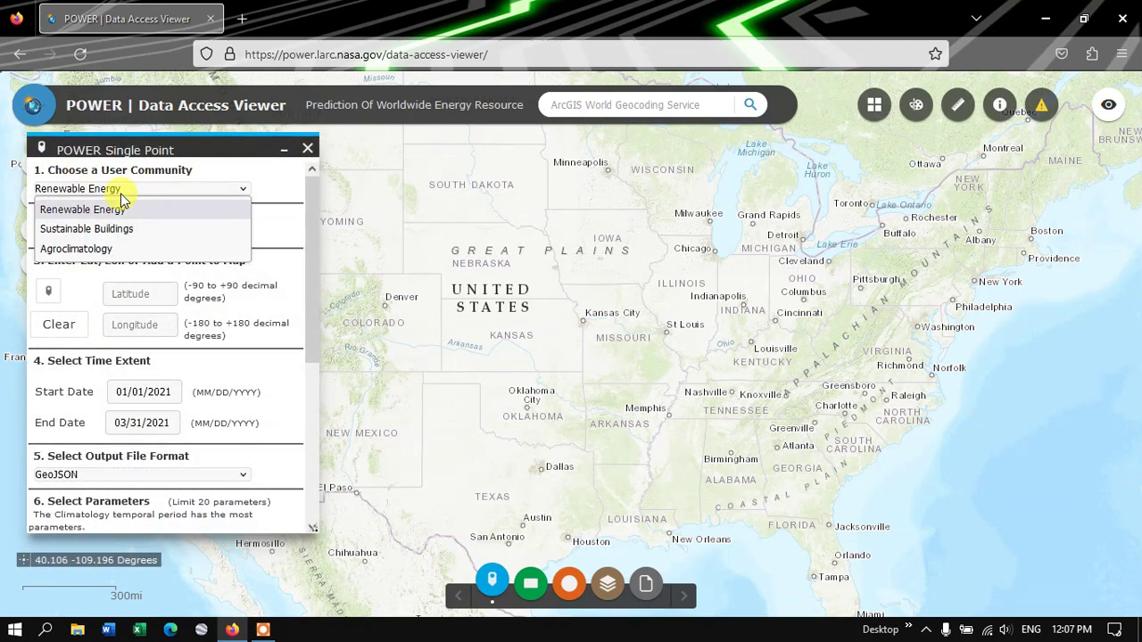
click(114, 211)
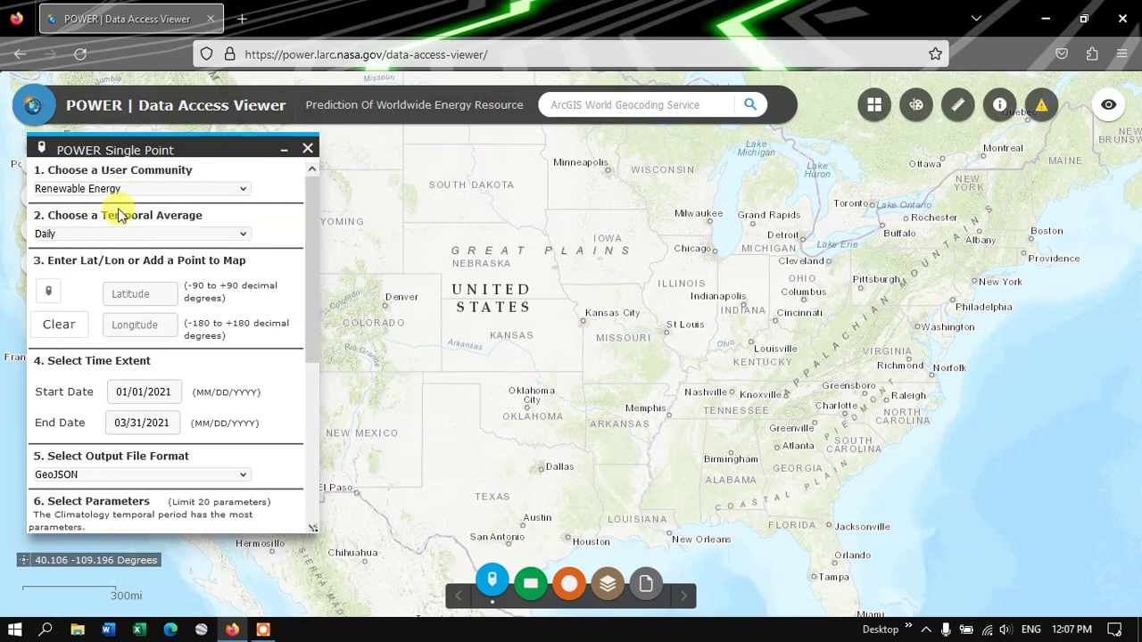
click(99, 238)
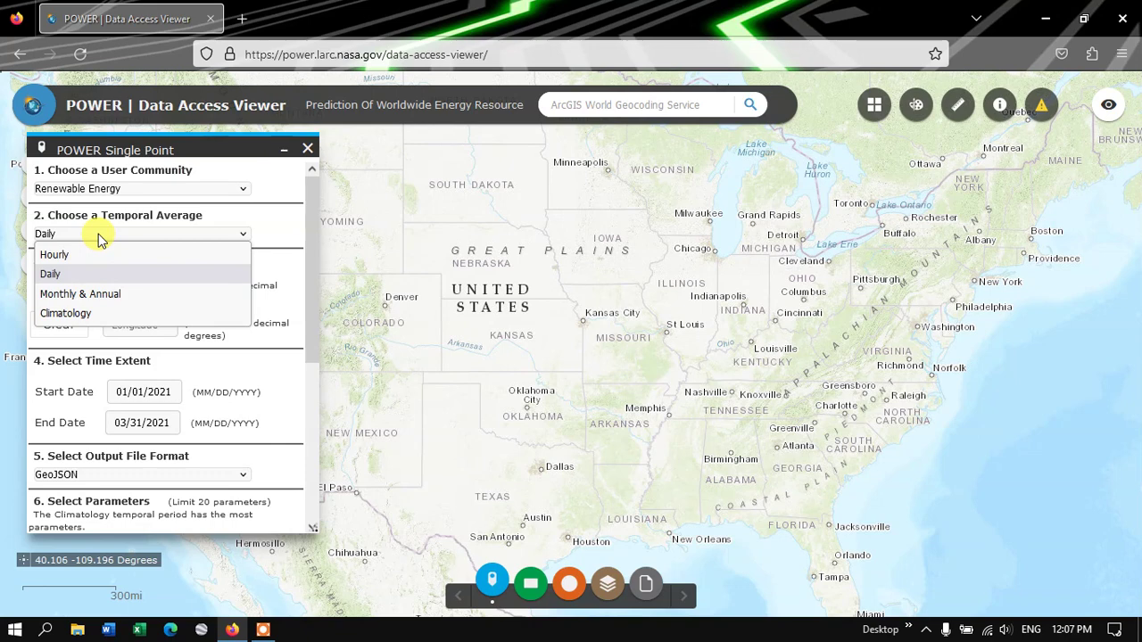
click(100, 301)
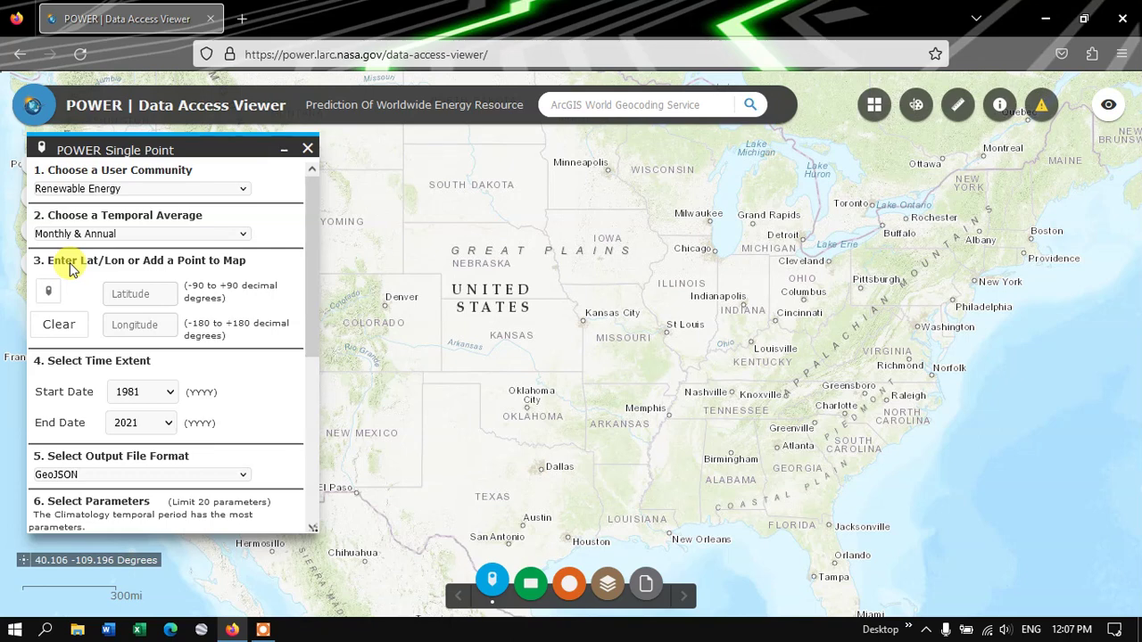
Zoom the map into Athens and place a point at latitude 37.9807, longitude 23.7415
click(126, 294)
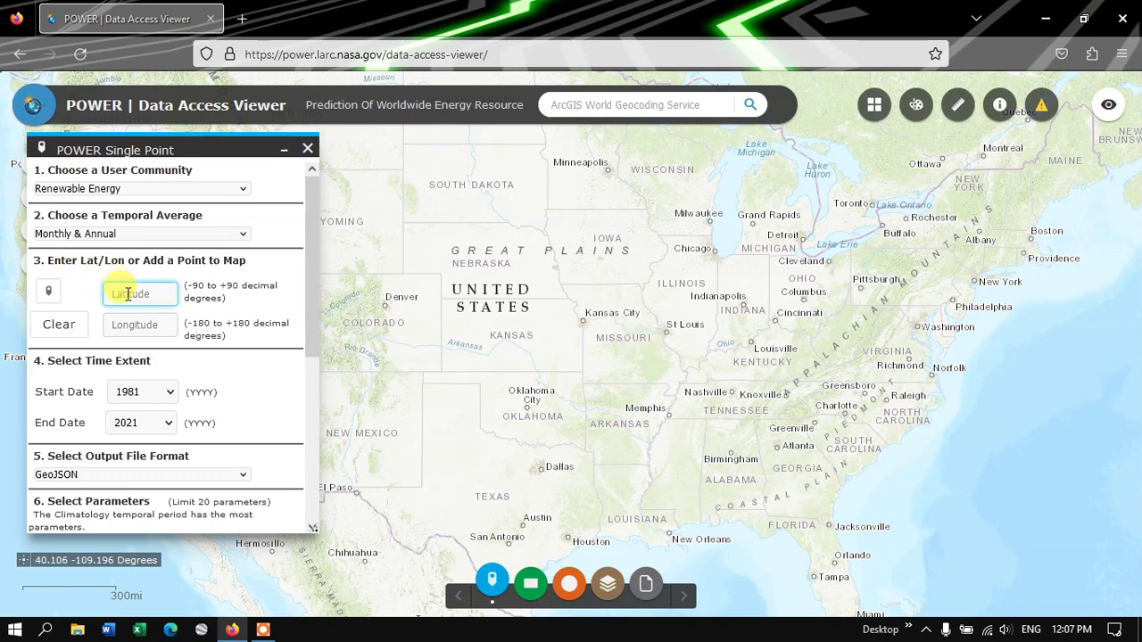
click(49, 294)
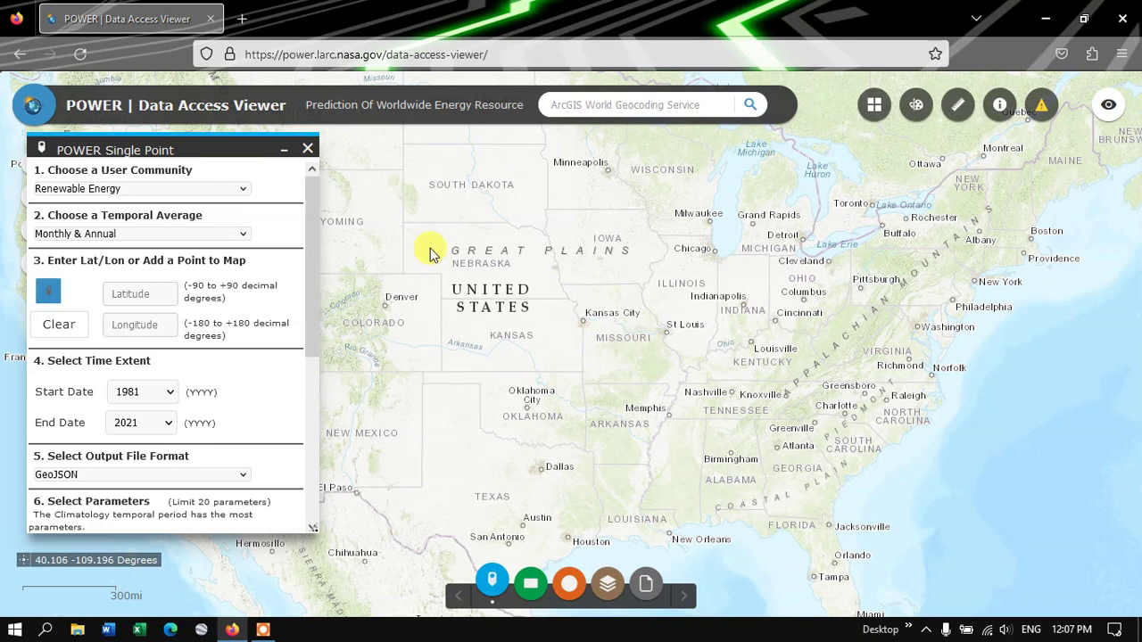
scroll(606, 300, down, 2)
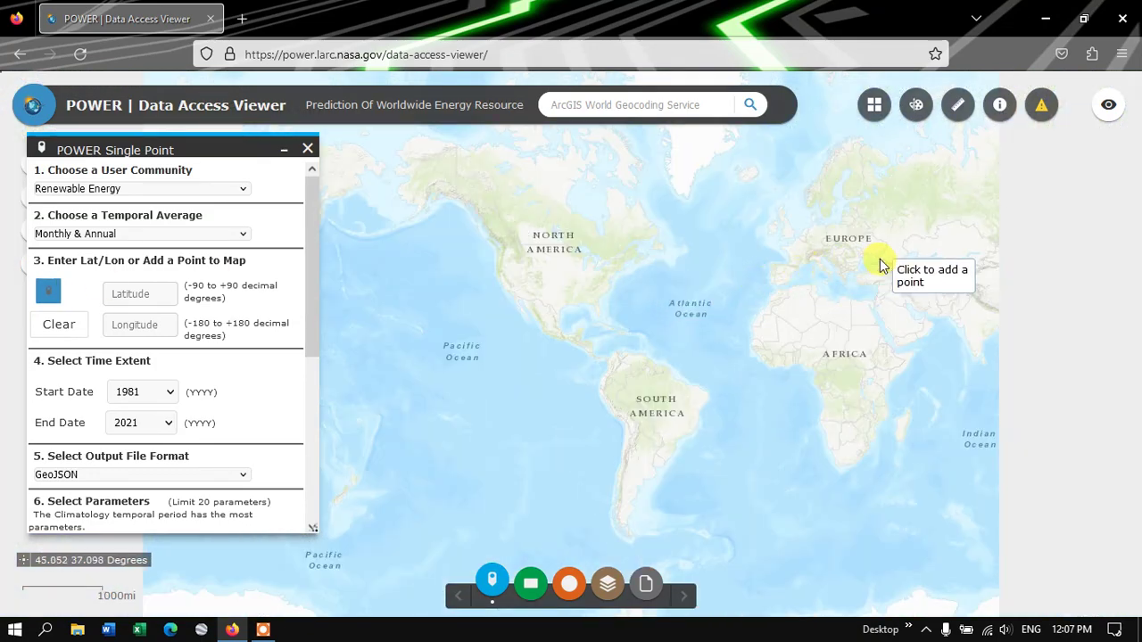
scroll(879, 263, up, 1)
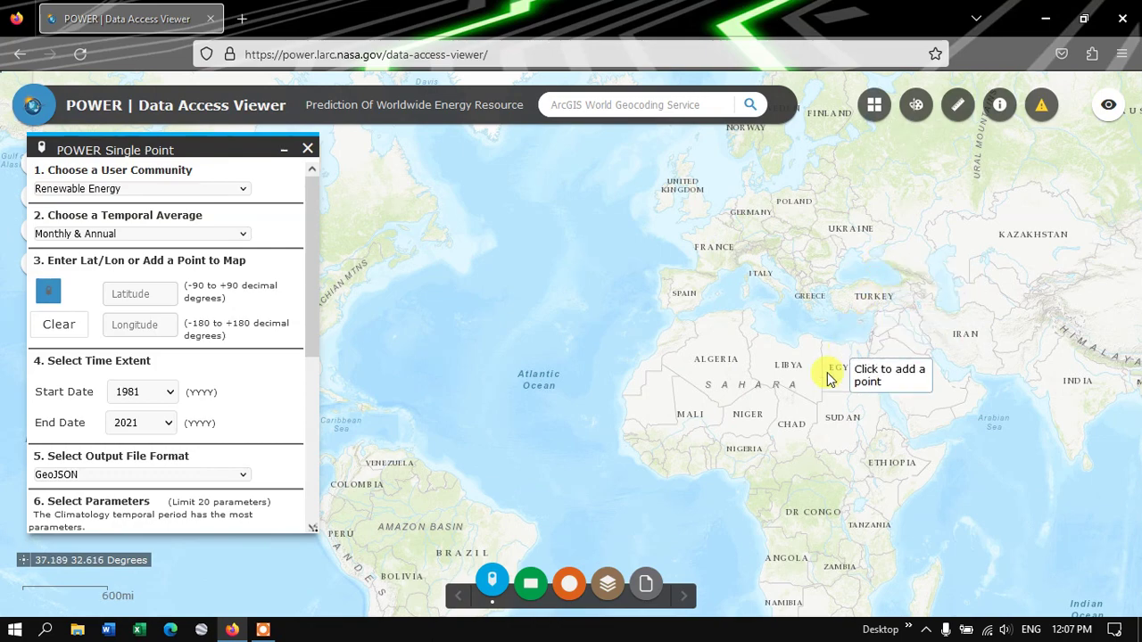
scroll(842, 419, up, 1)
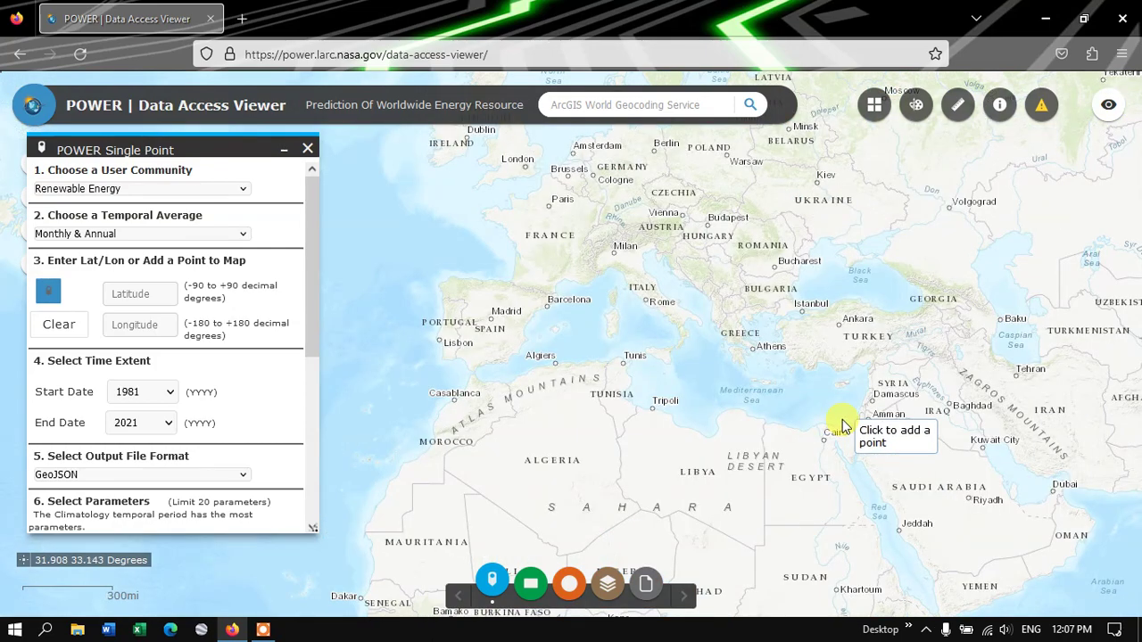
scroll(842, 419, up, 1)
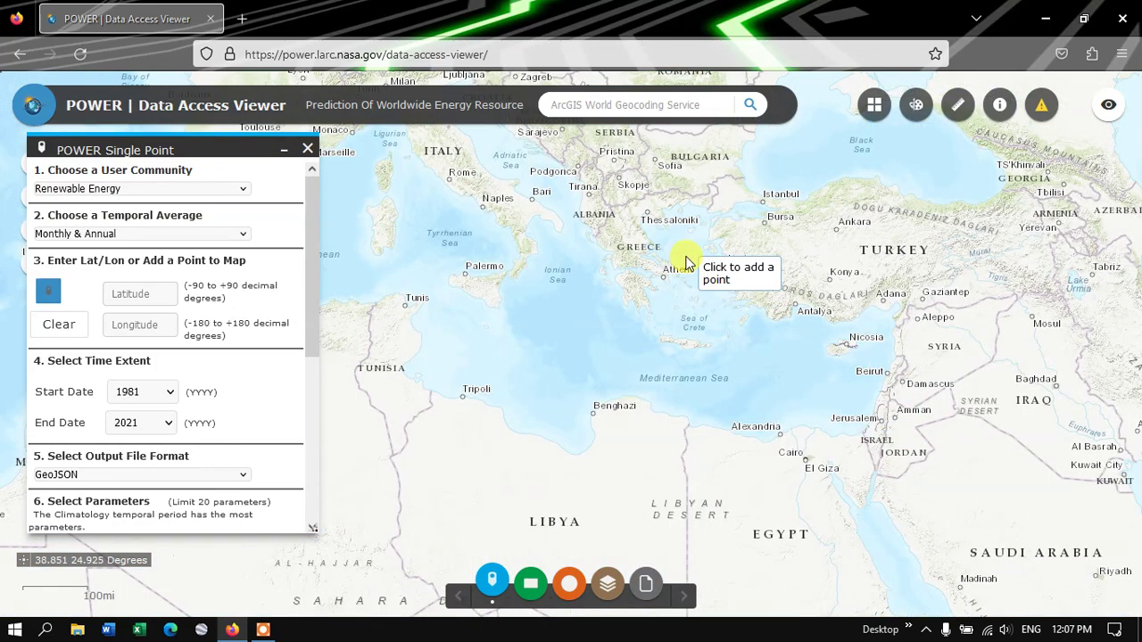
scroll(685, 261, up, 1)
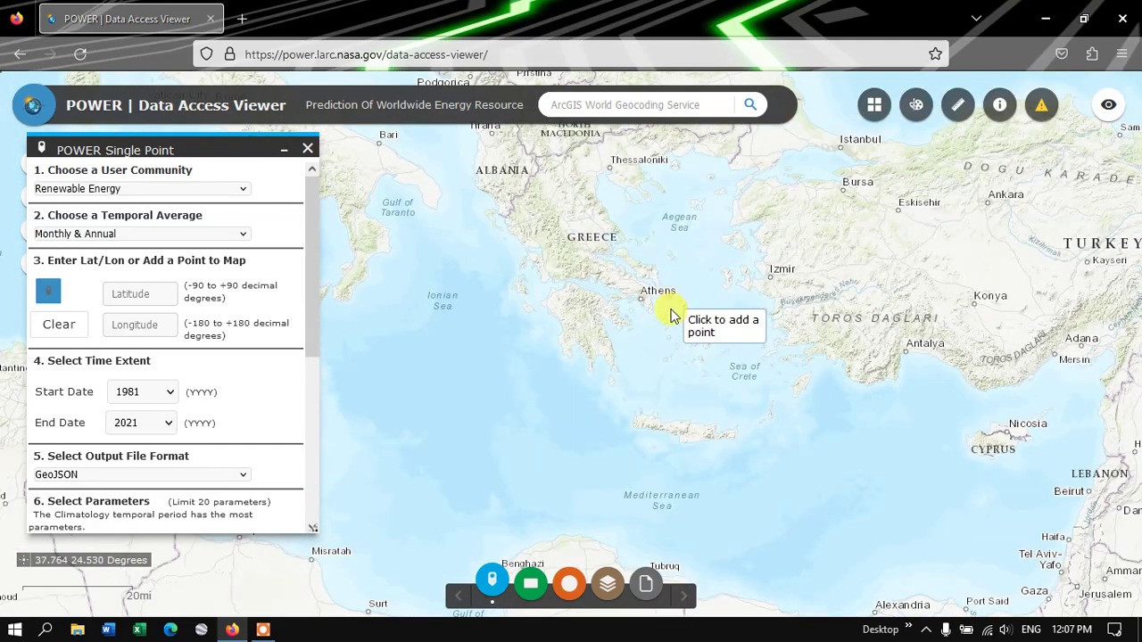
scroll(671, 314, up, 1)
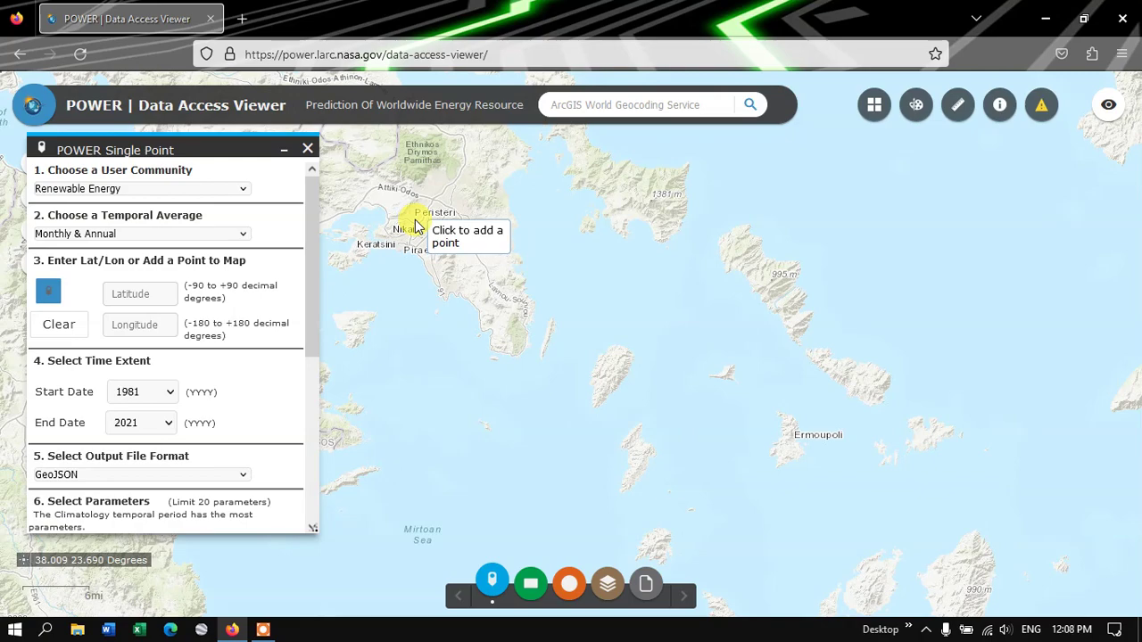
scroll(414, 226, up, 1)
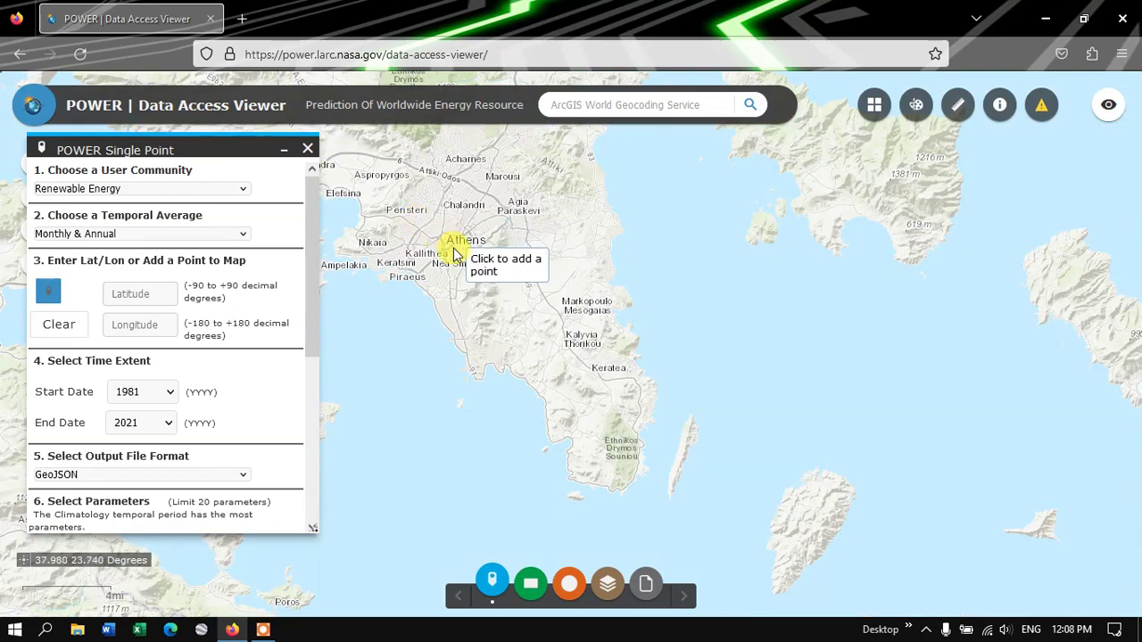
scroll(455, 254, up, 1)
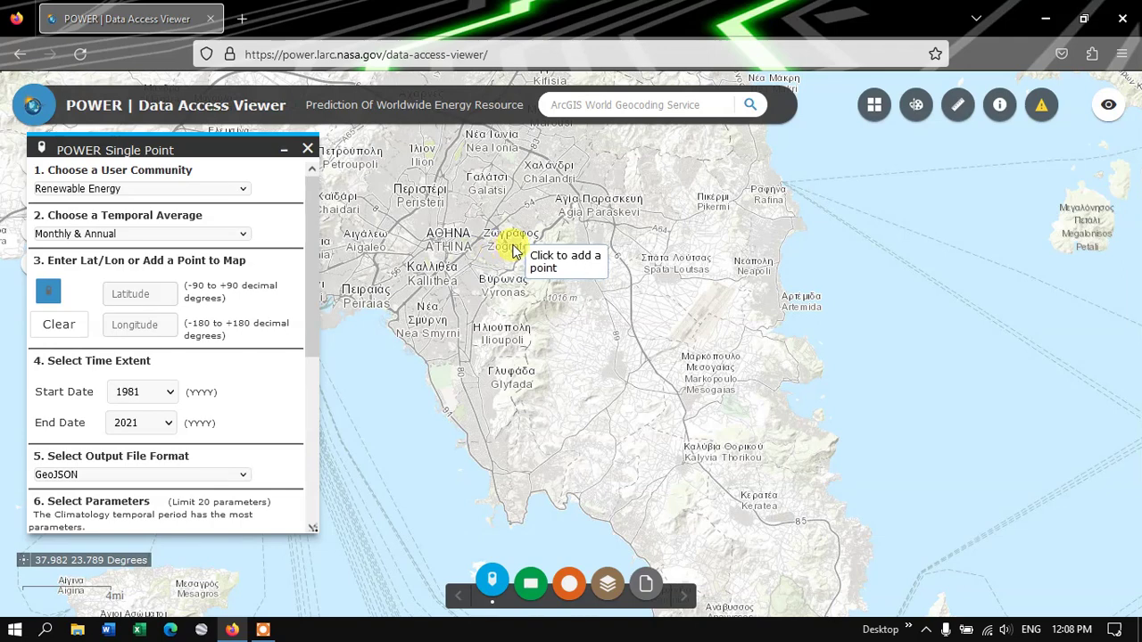
click(455, 253)
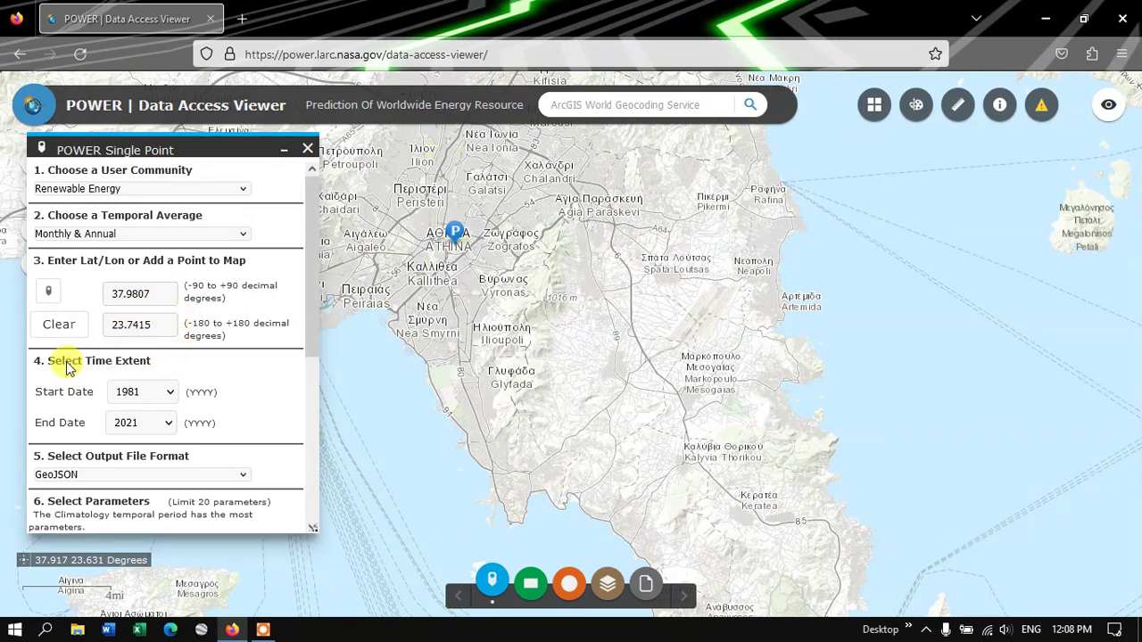
scroll(205, 370, down, 2)
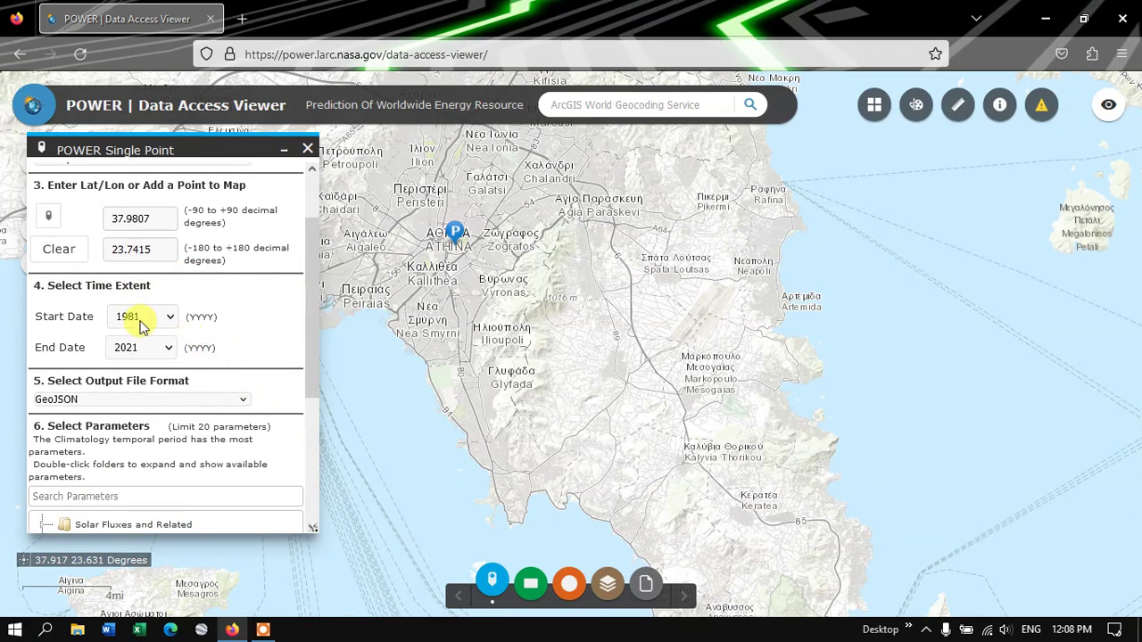
click(149, 344)
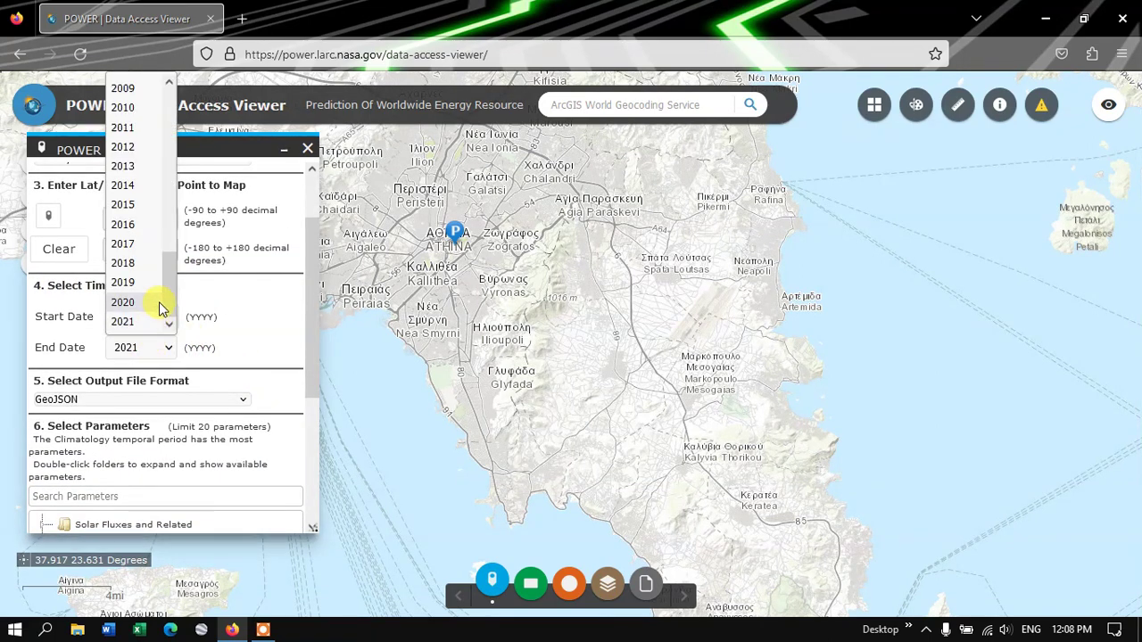
click(299, 330)
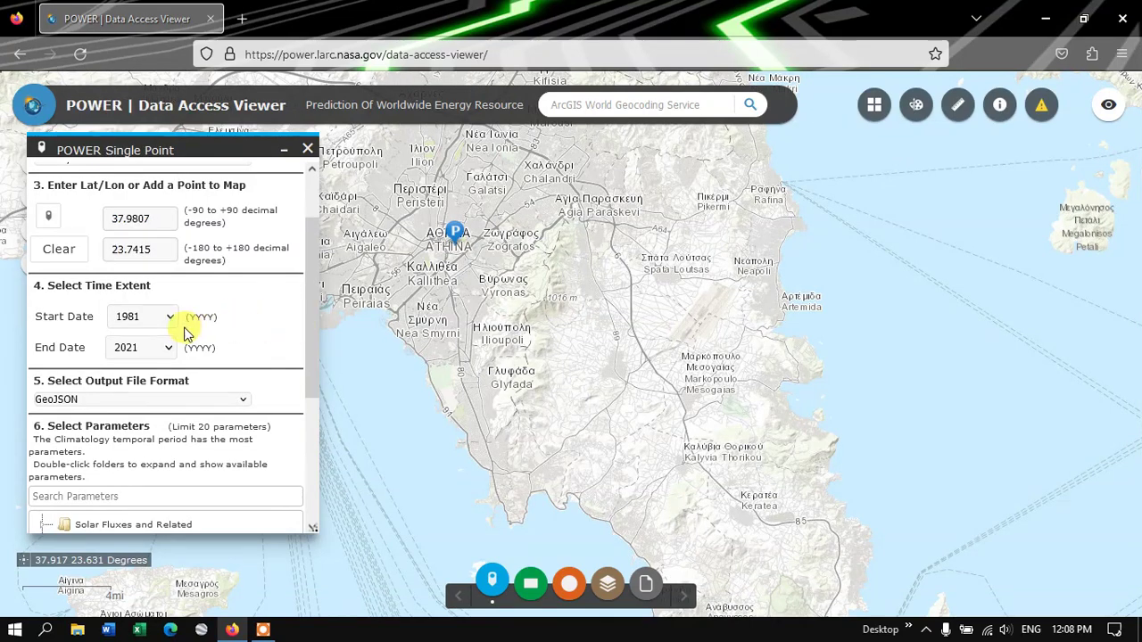
click(138, 321)
click(138, 320)
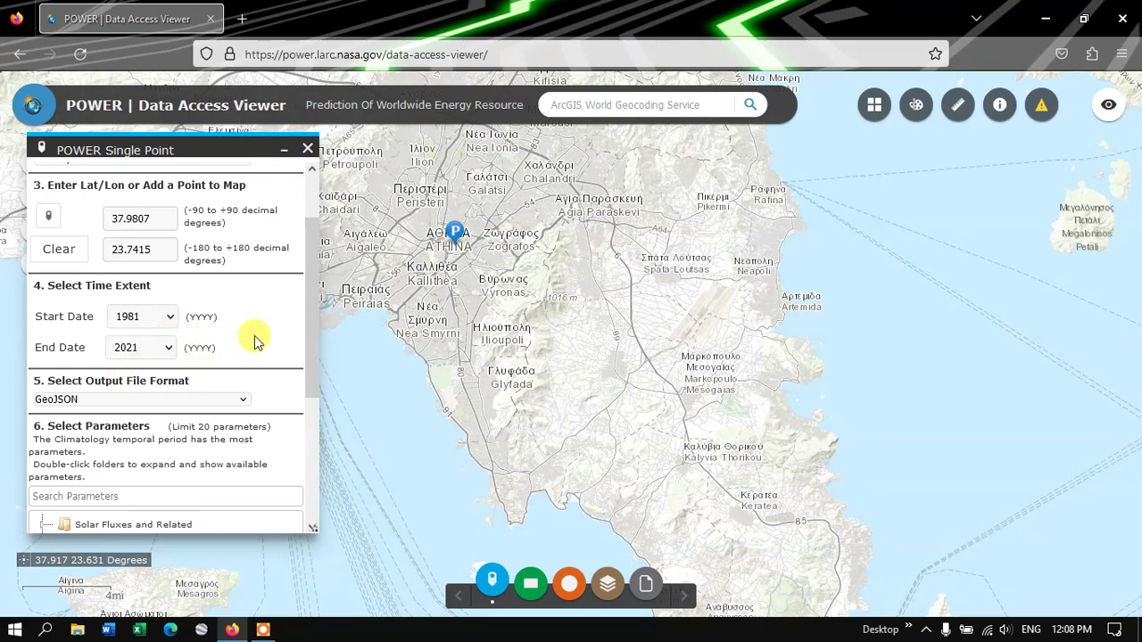
scroll(269, 333, down, 2)
scroll(269, 333, down, 1)
Change the output file format from GeoJSON to CSV
click(132, 249)
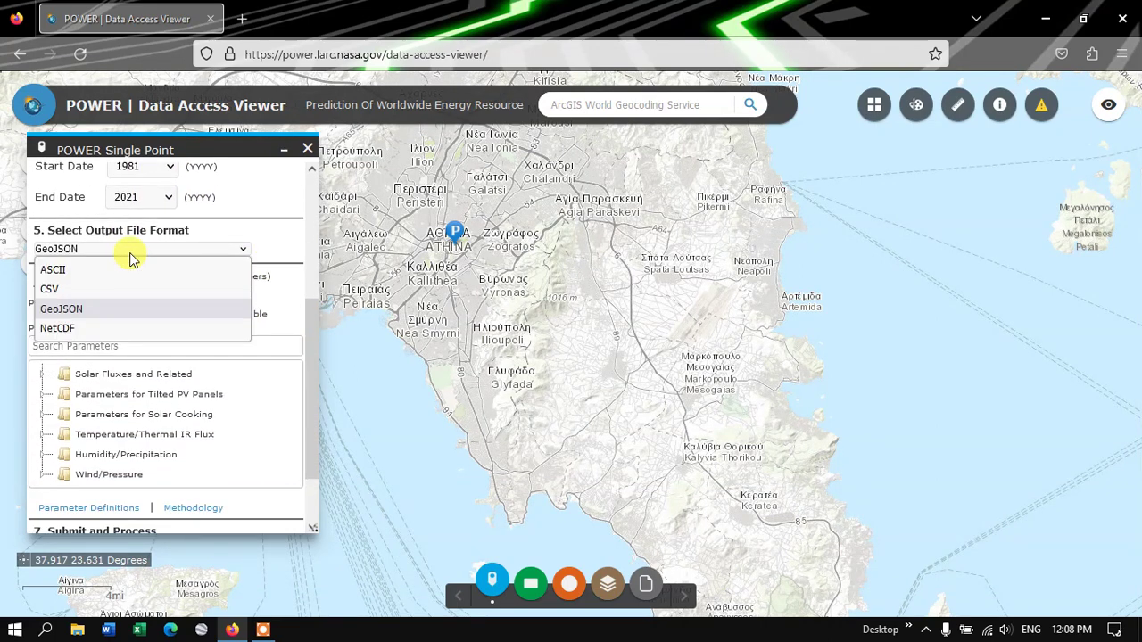
click(112, 297)
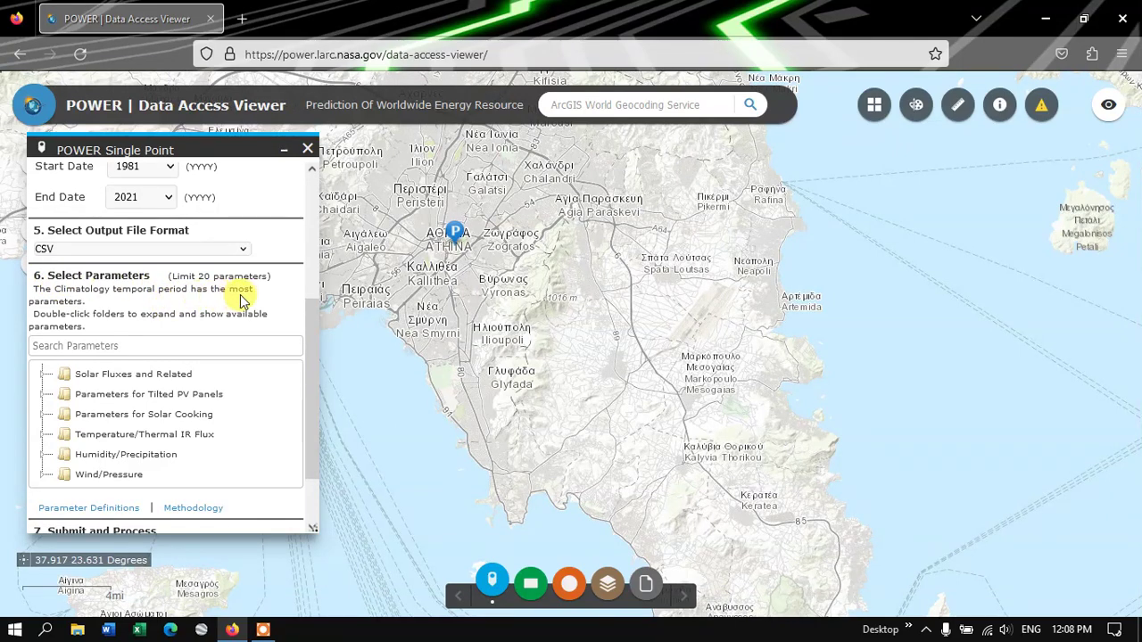
scroll(241, 301, down, 2)
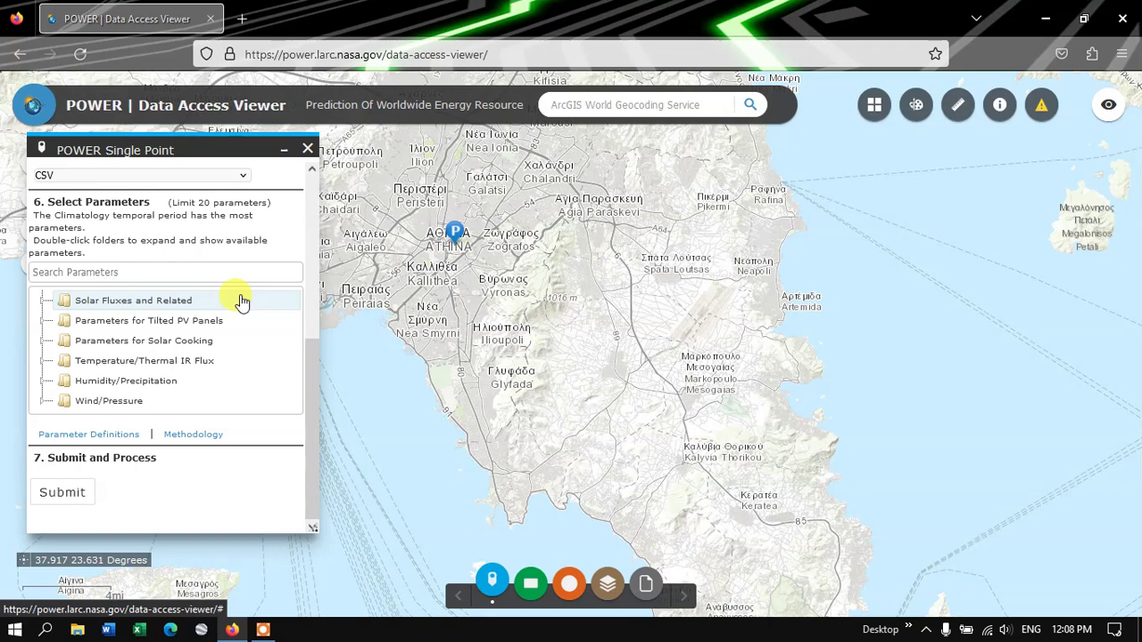
Trim the Temperature/Thermal IR Flux parameters, keeping Temperature at 2 Meters checked
click(86, 367)
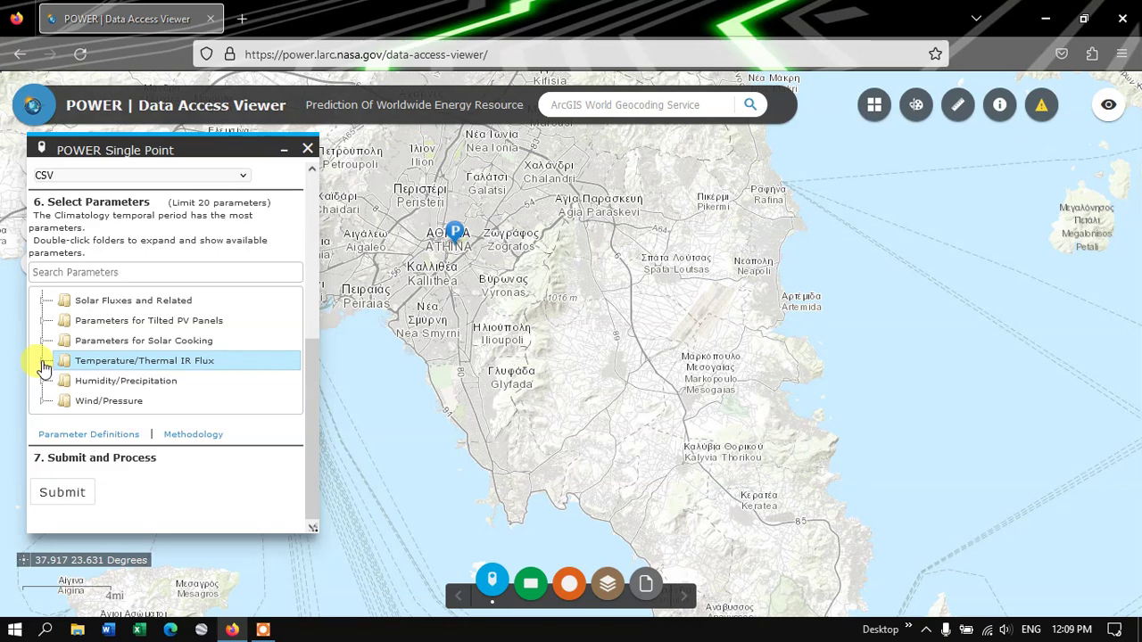
click(43, 366)
scroll(101, 383, down, 1)
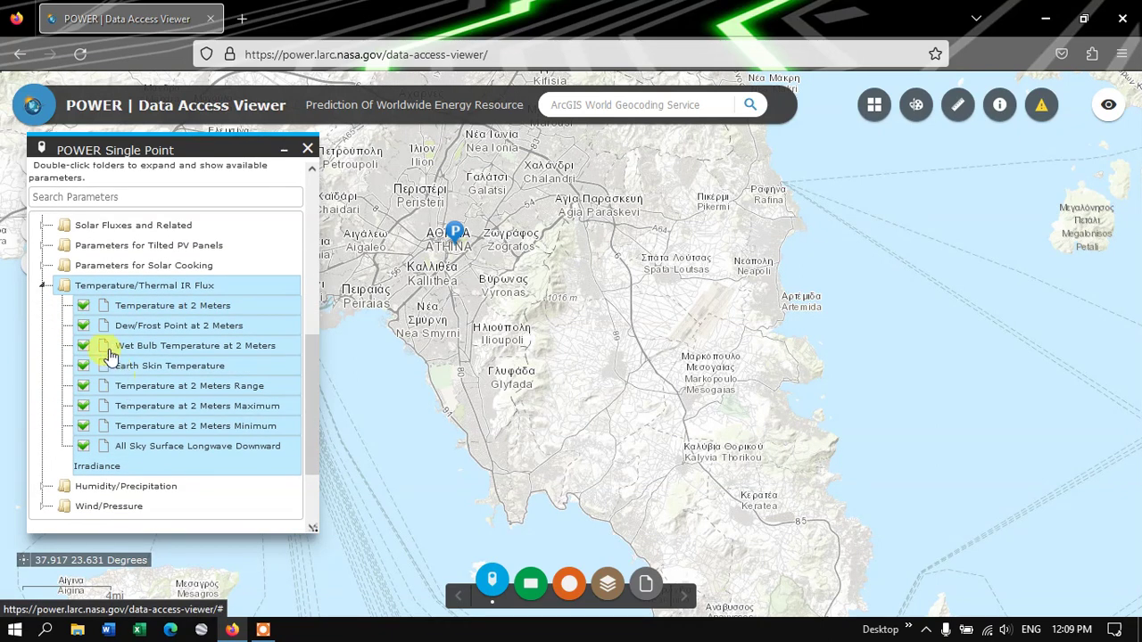
click(82, 306)
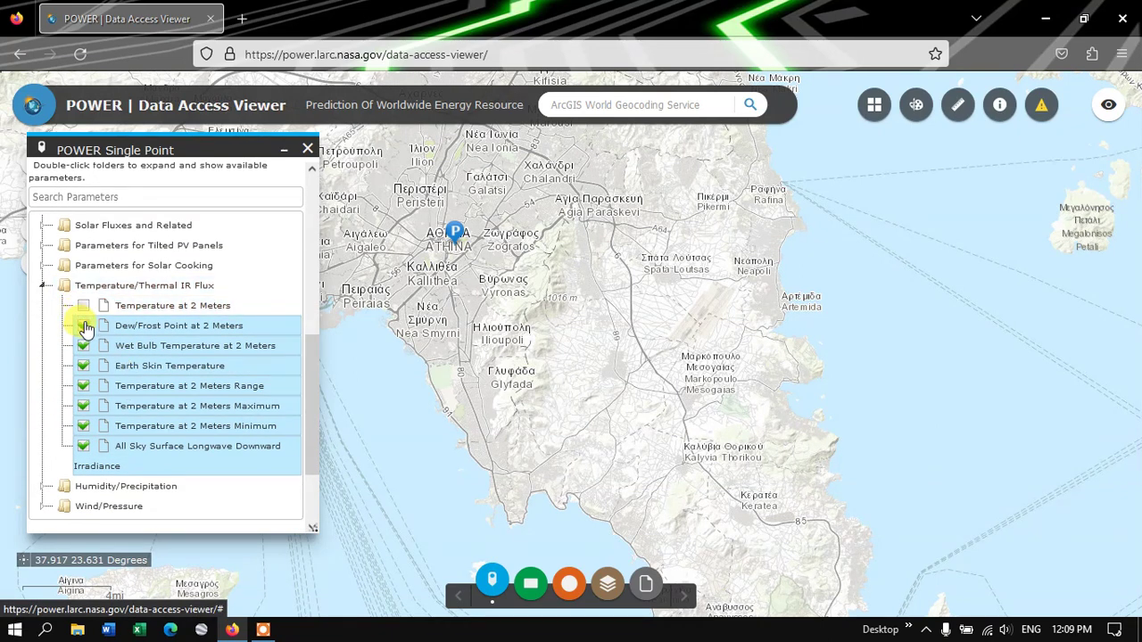
click(83, 325)
click(83, 346)
click(83, 366)
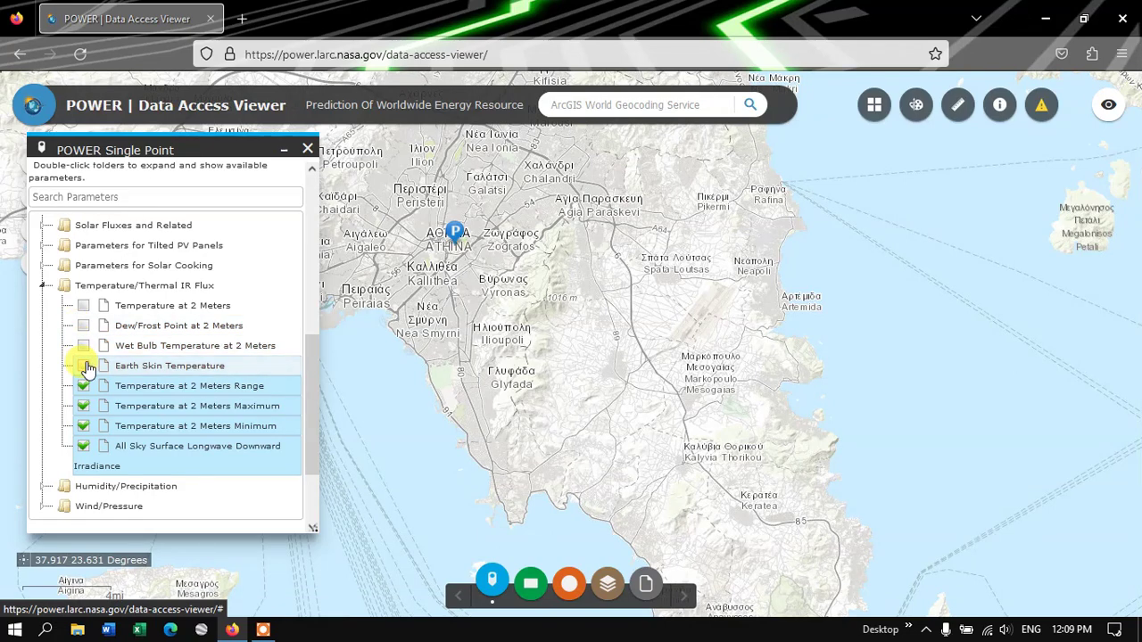
click(84, 386)
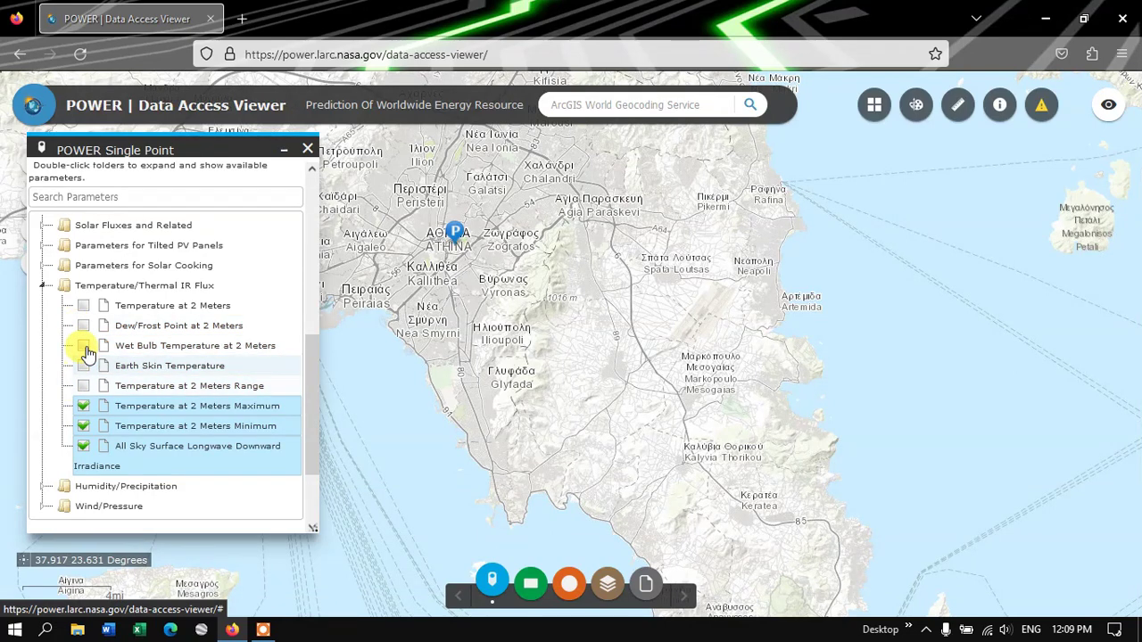
click(82, 306)
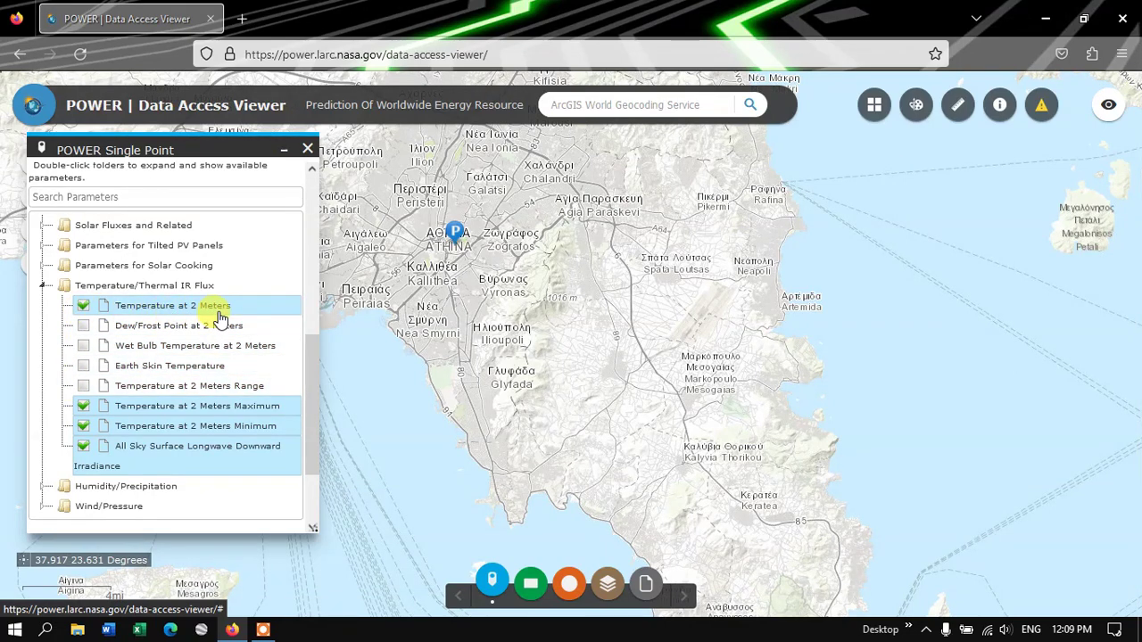
click(83, 446)
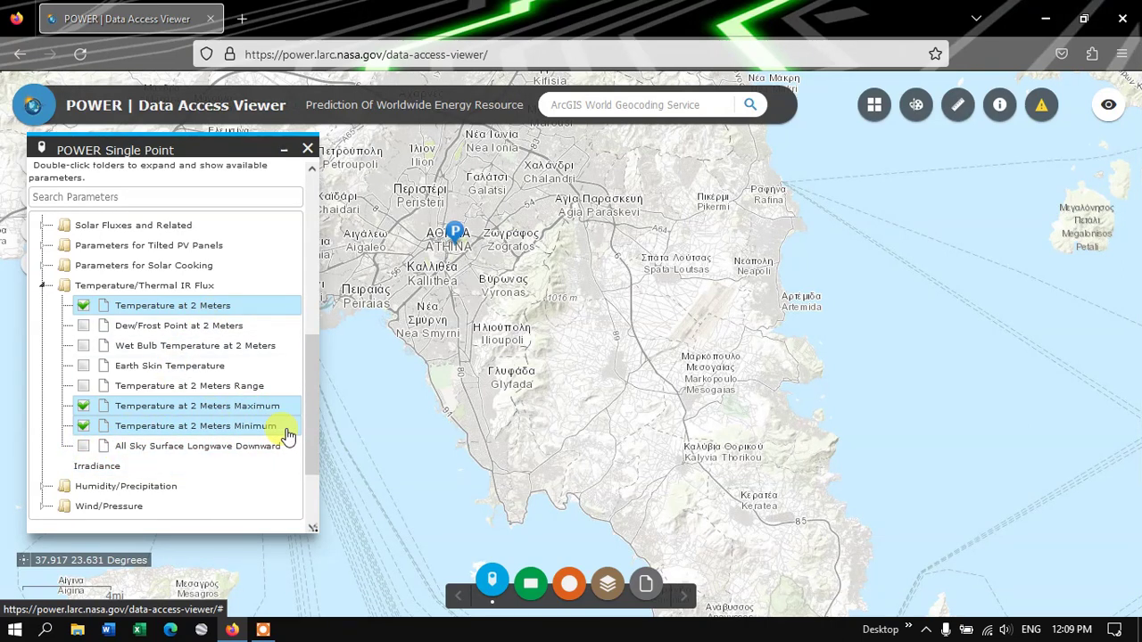
Add Precipitation Average from the Humidity/Precipitation folder
scroll(176, 374, down, 2)
scroll(176, 375, down, 1)
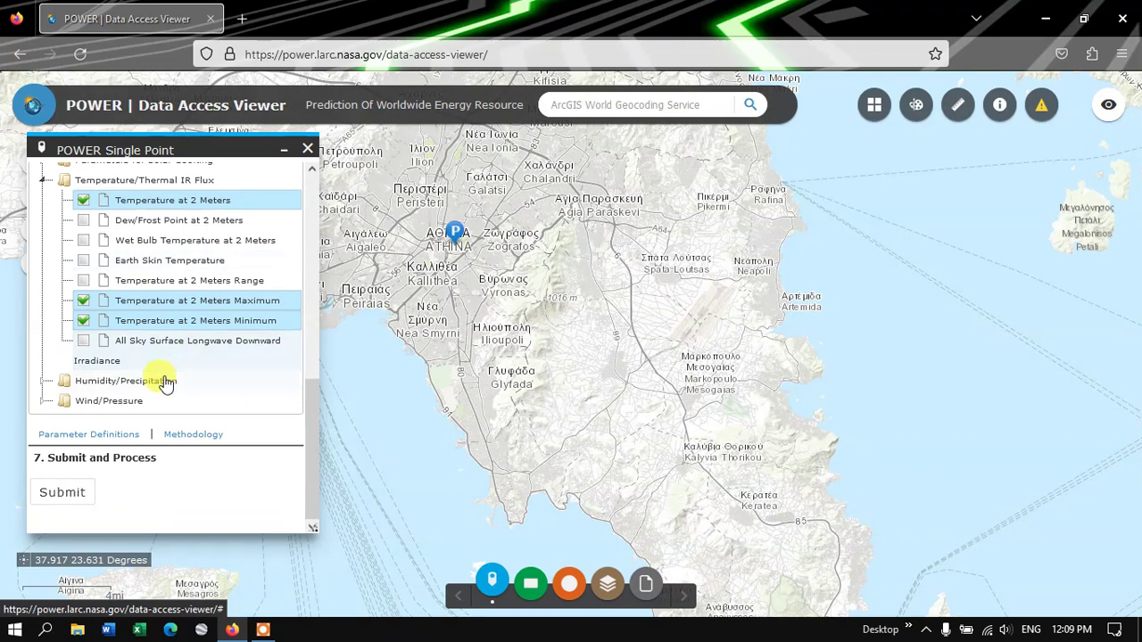
click(43, 384)
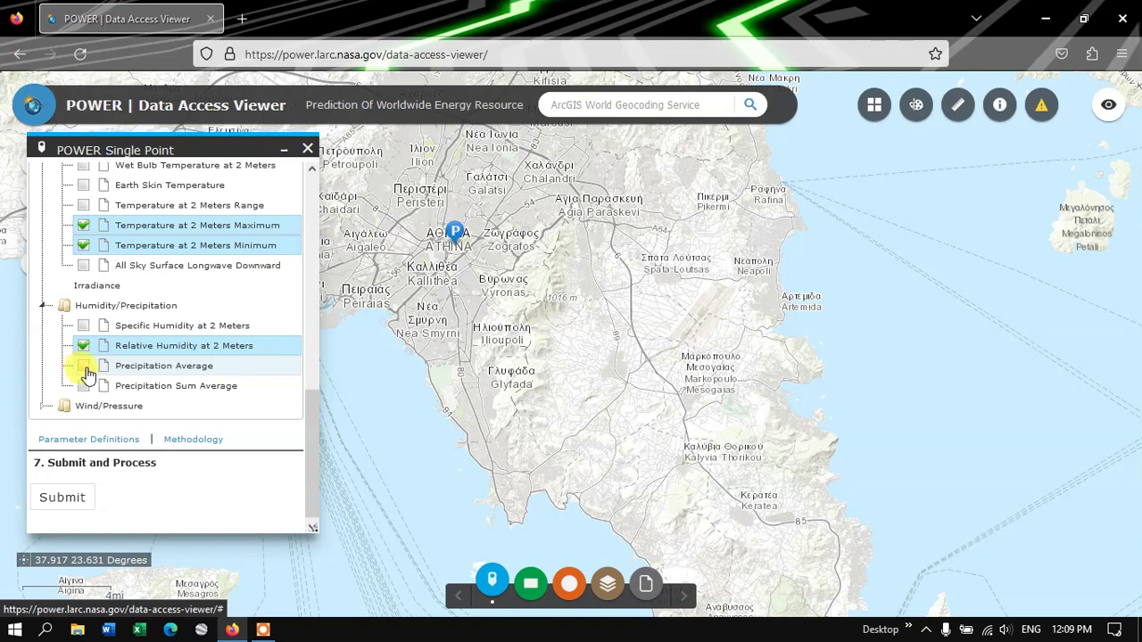
click(85, 369)
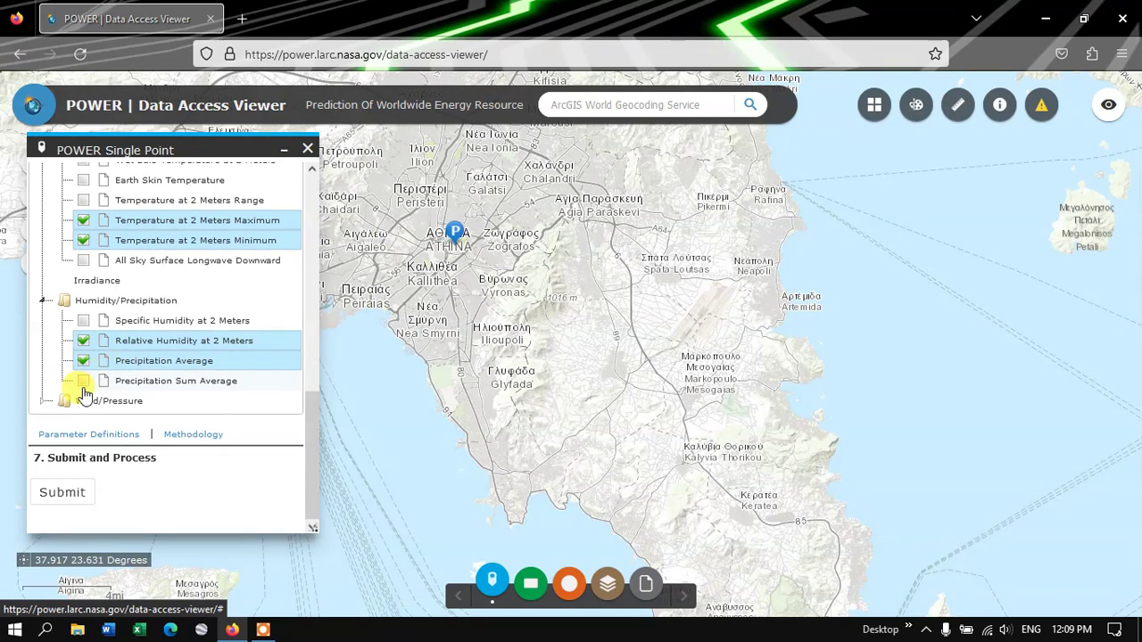
Add Wind Speed and Wind Direction at 10 Meters, plus Surface Pressure
click(44, 404)
scroll(102, 364, down, 1)
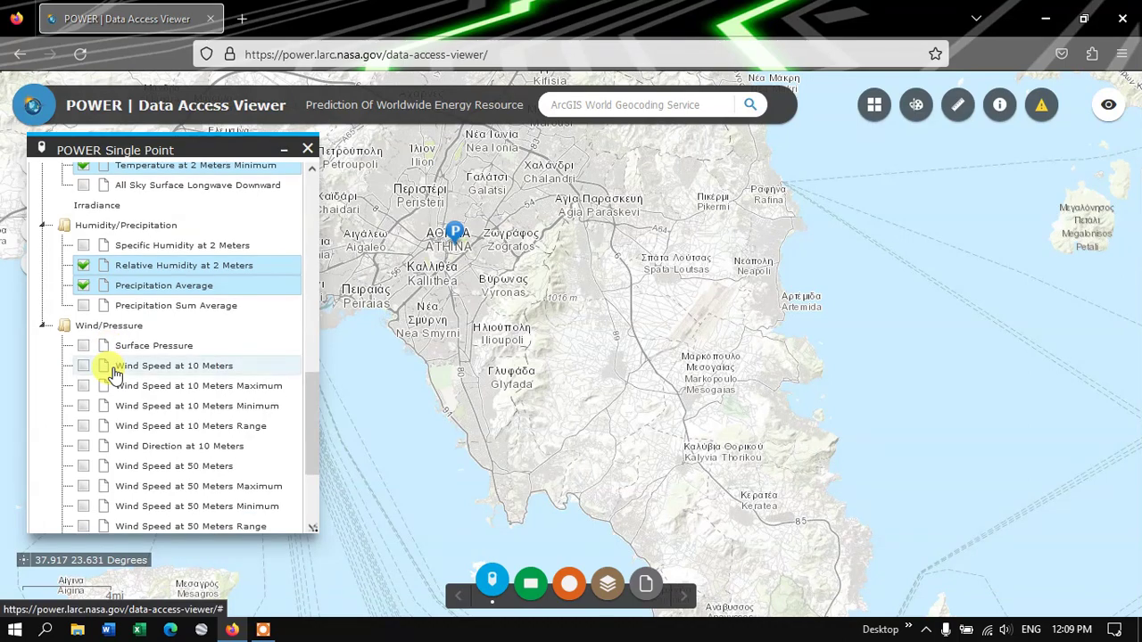
scroll(114, 338, down, 1)
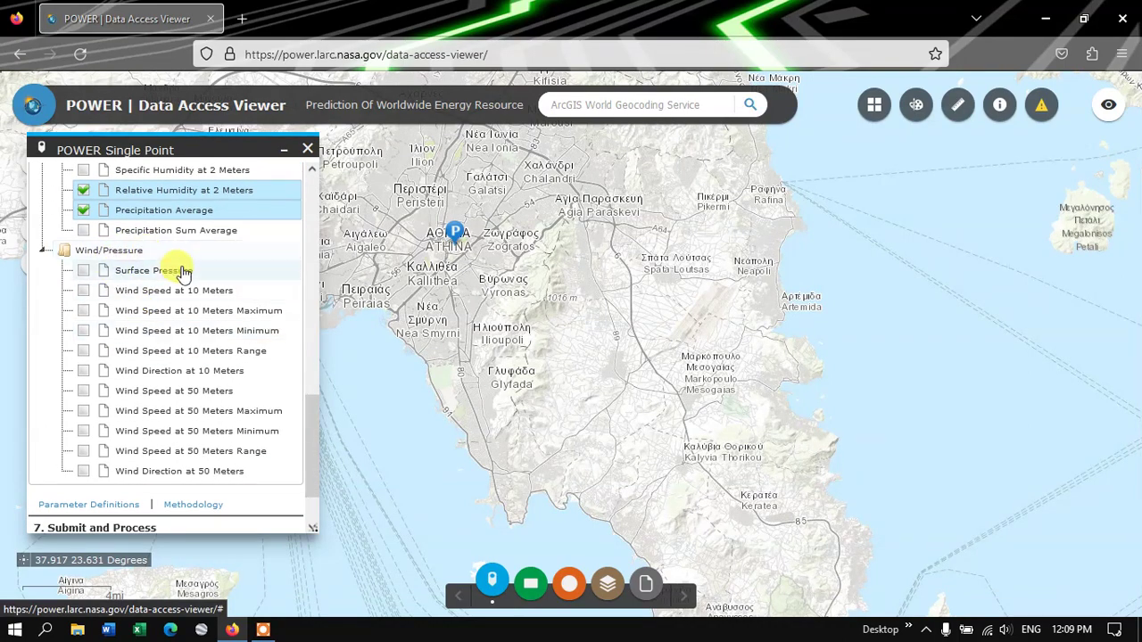
scroll(166, 294, down, 1)
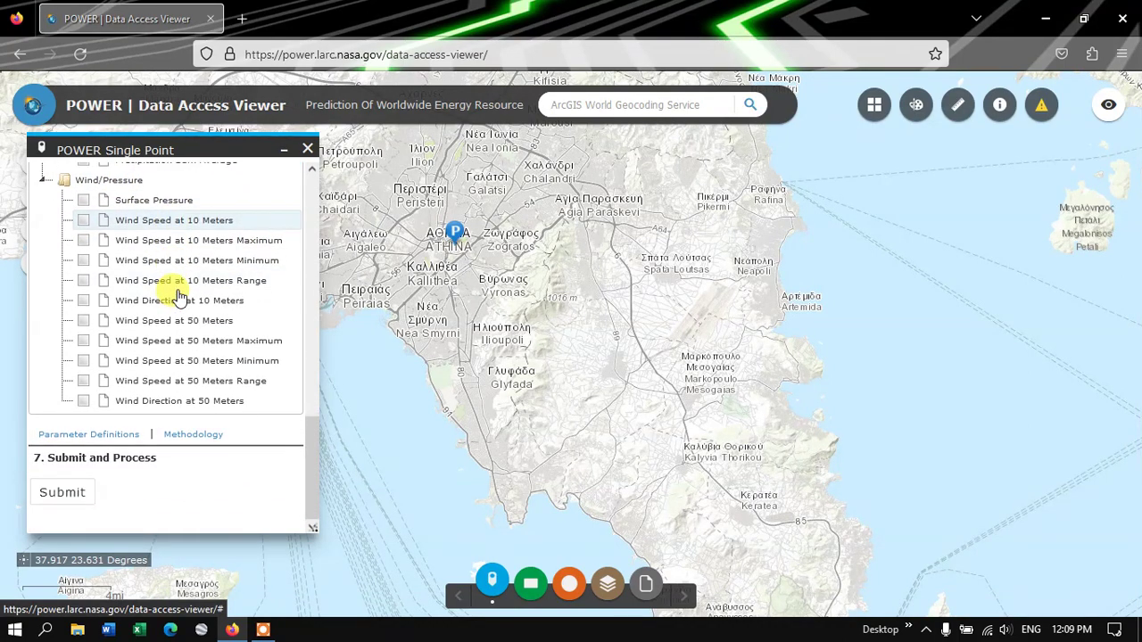
click(83, 220)
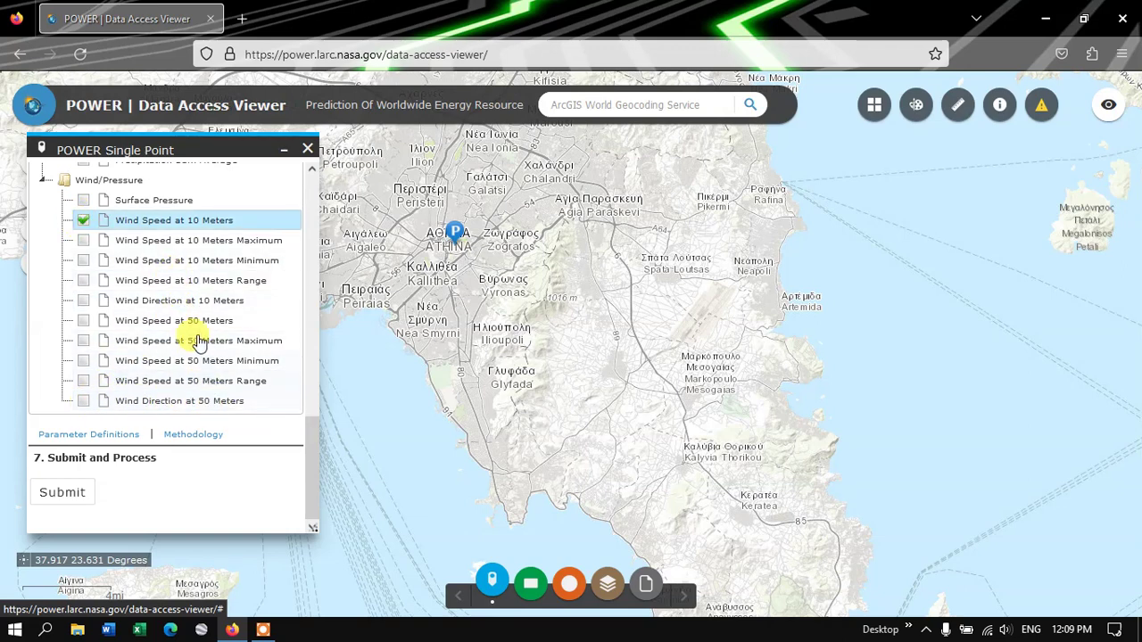
click(84, 303)
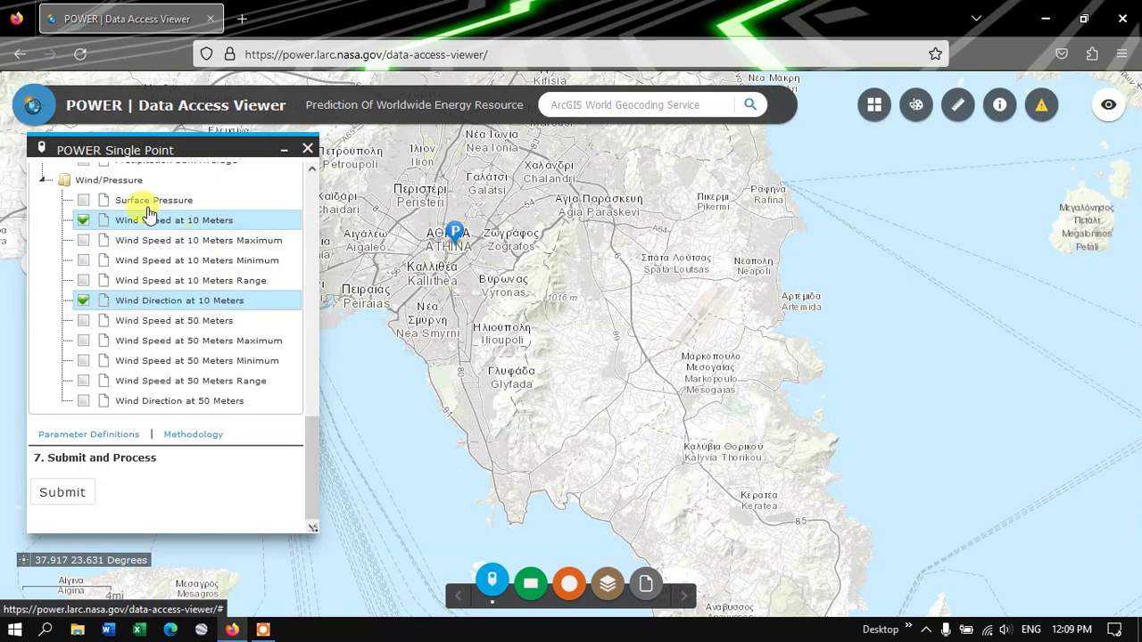
click(83, 200)
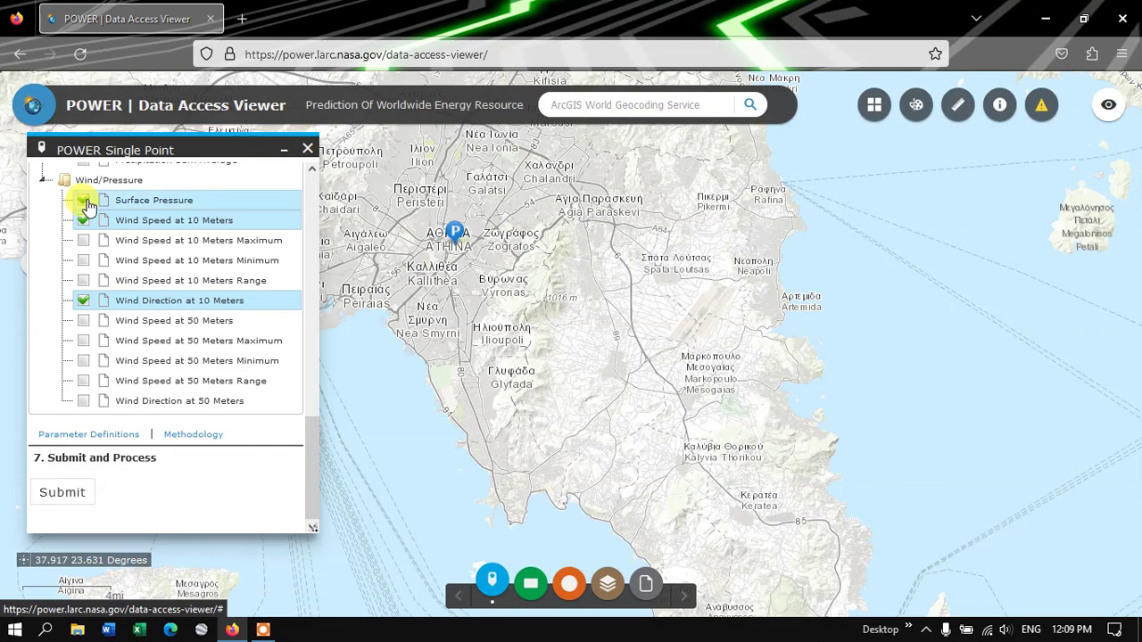
Open the Parameter Definitions page in a new tab
scroll(191, 306, up, 5)
scroll(187, 308, up, 3)
scroll(187, 306, down, 10)
click(189, 306)
scroll(191, 317, down, 1)
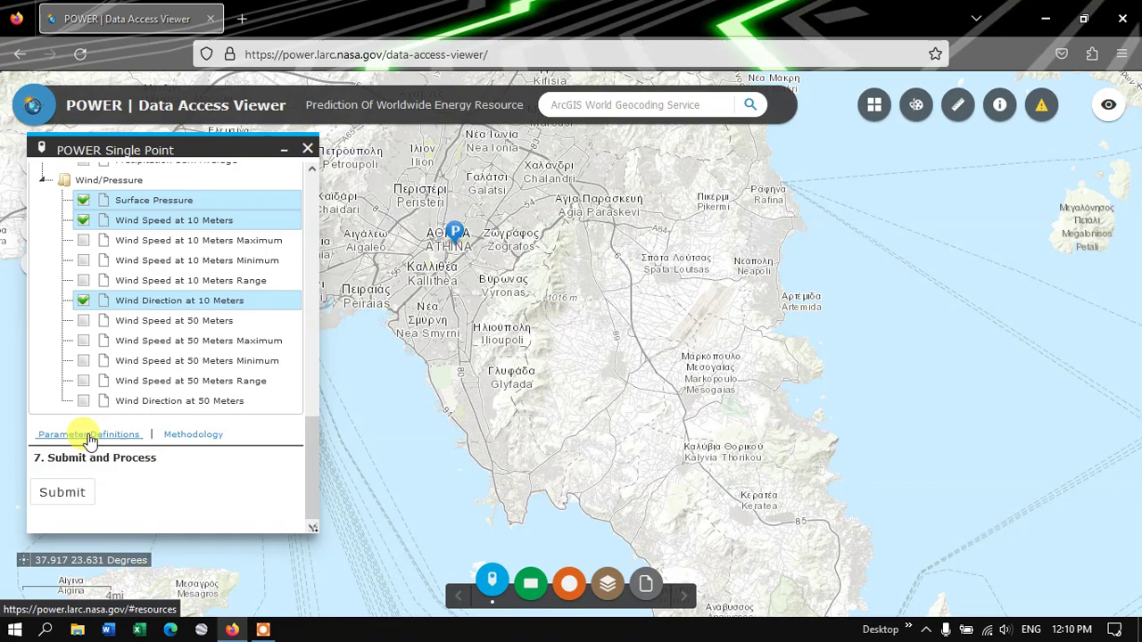
click(277, 20)
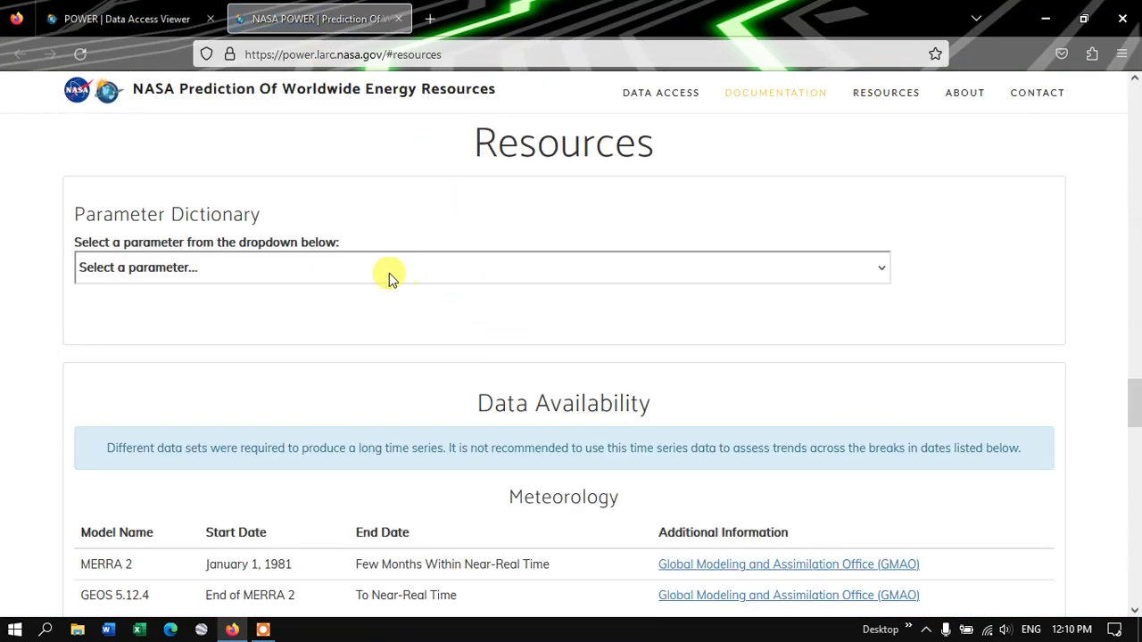
Look up the Earth Skin Temperature Maximum (TS_MAX) definition, then return to the Data Access Viewer
click(295, 279)
scroll(339, 434, down, 10)
scroll(354, 461, down, 10)
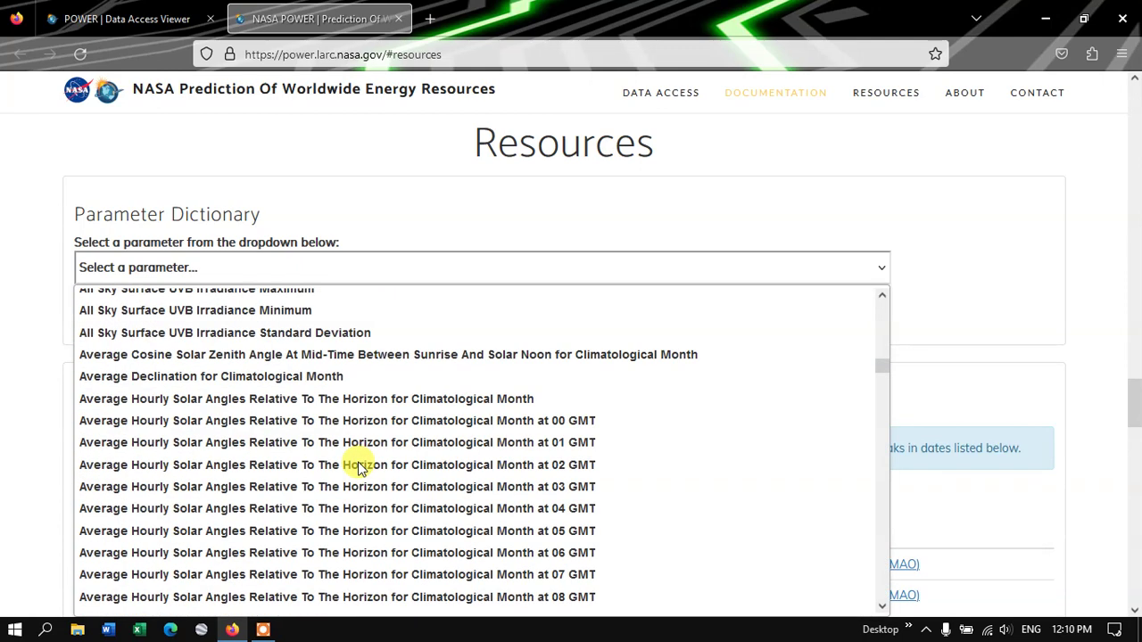
scroll(357, 466, down, 20)
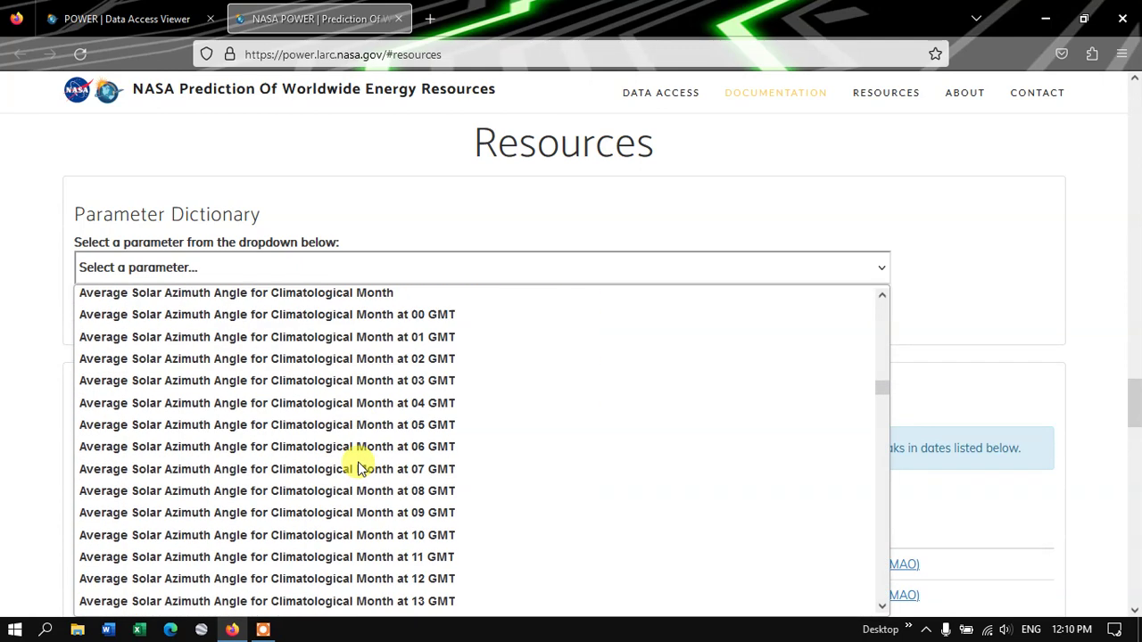
scroll(358, 466, down, 15)
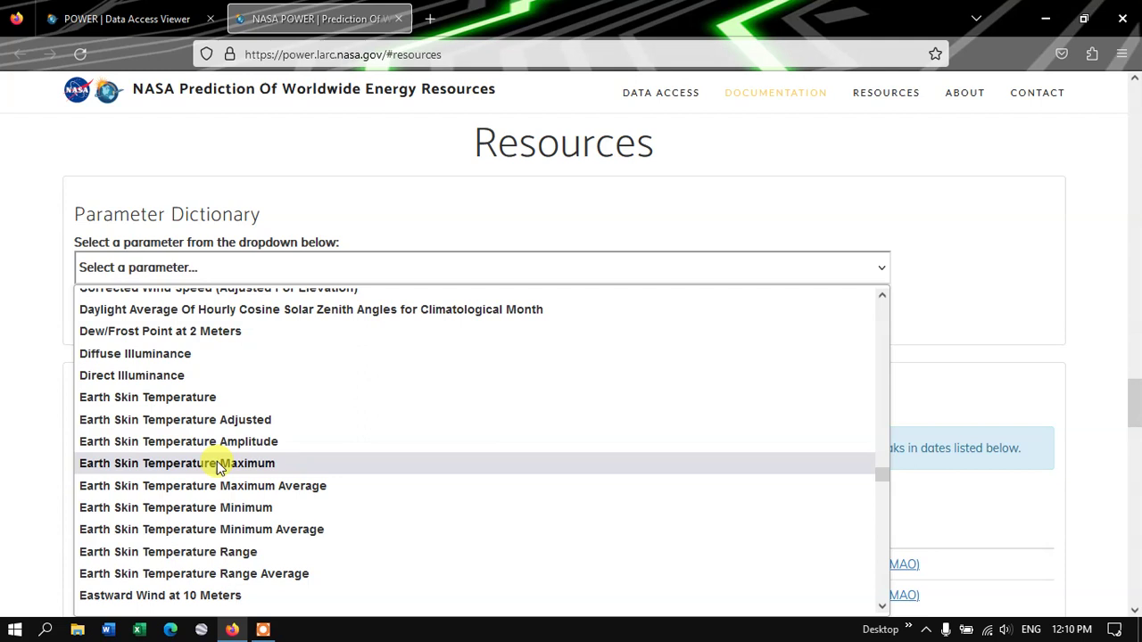
click(220, 464)
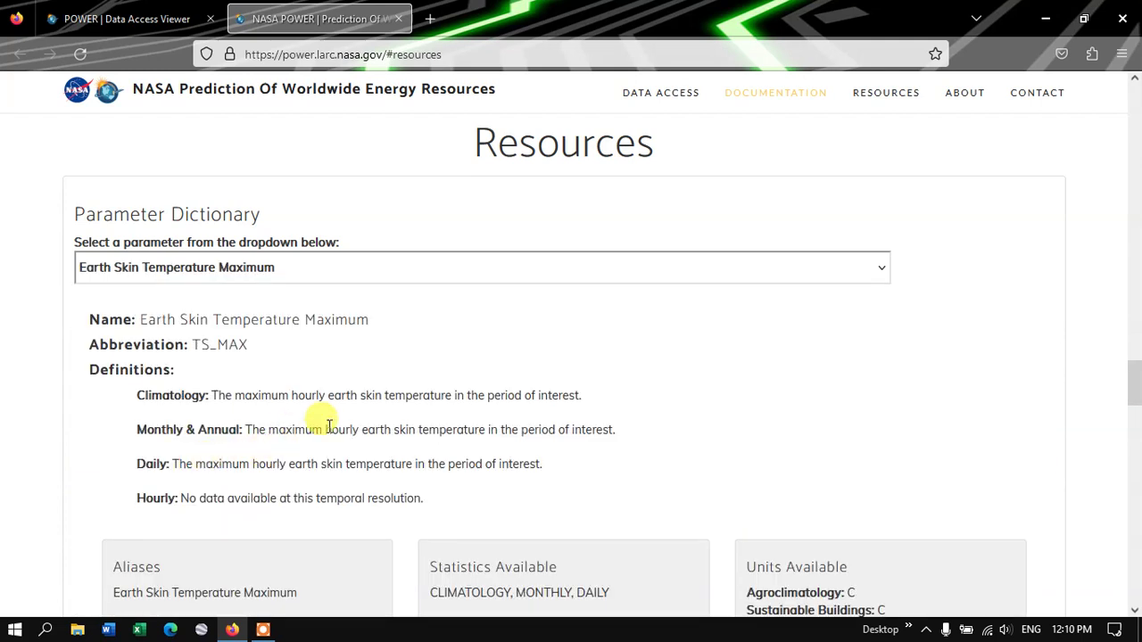
scroll(329, 425, down, 1)
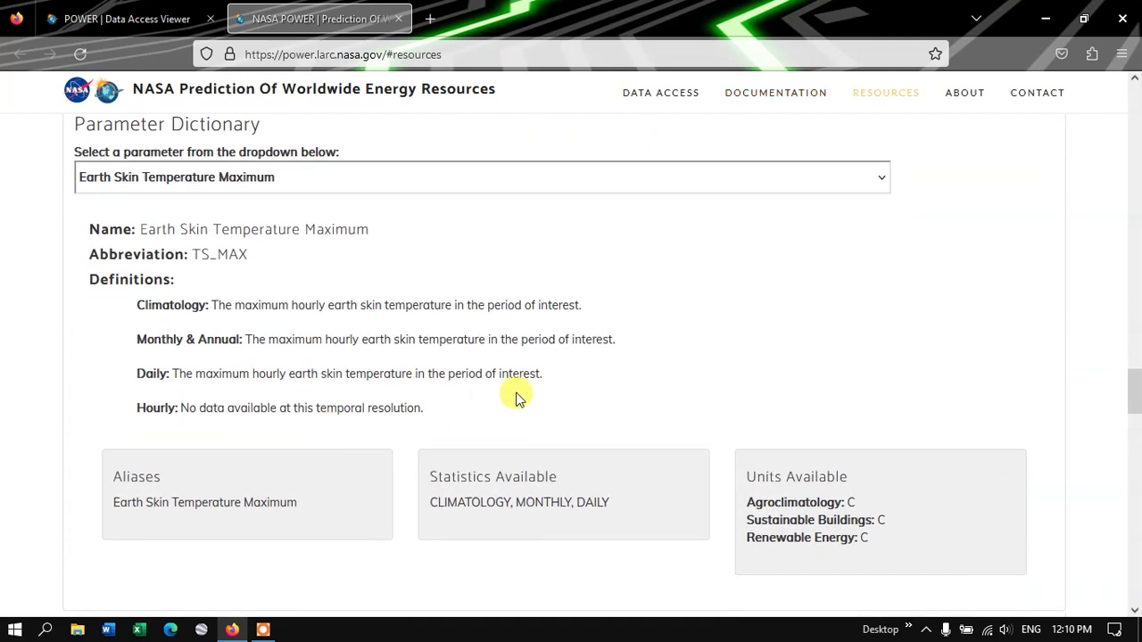
scroll(517, 399, down, 1)
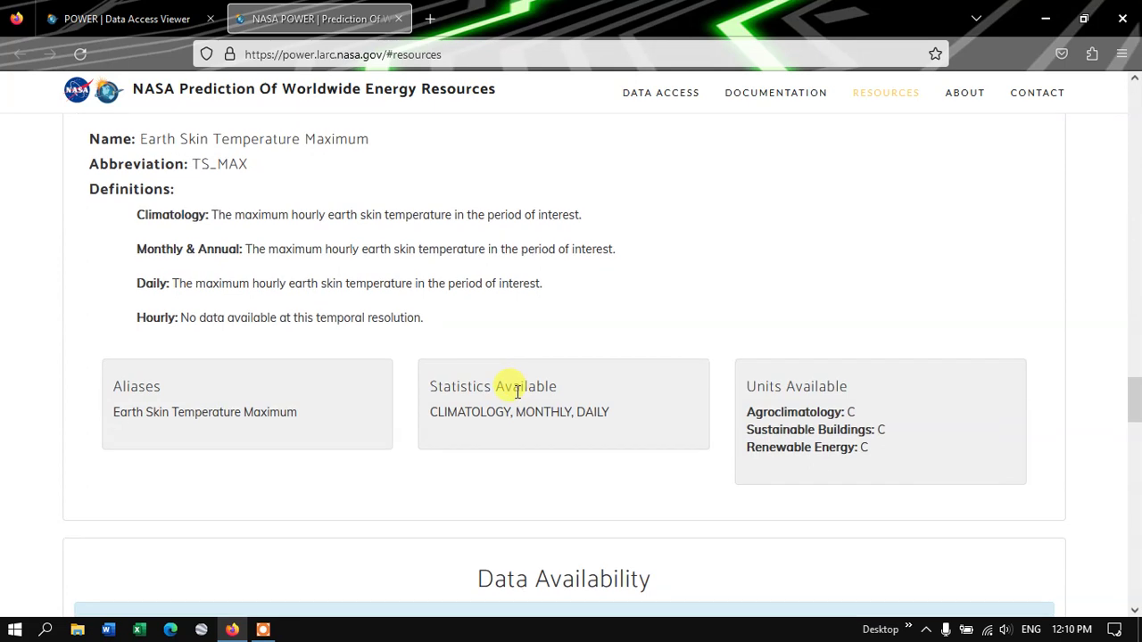
scroll(517, 392, up, 1)
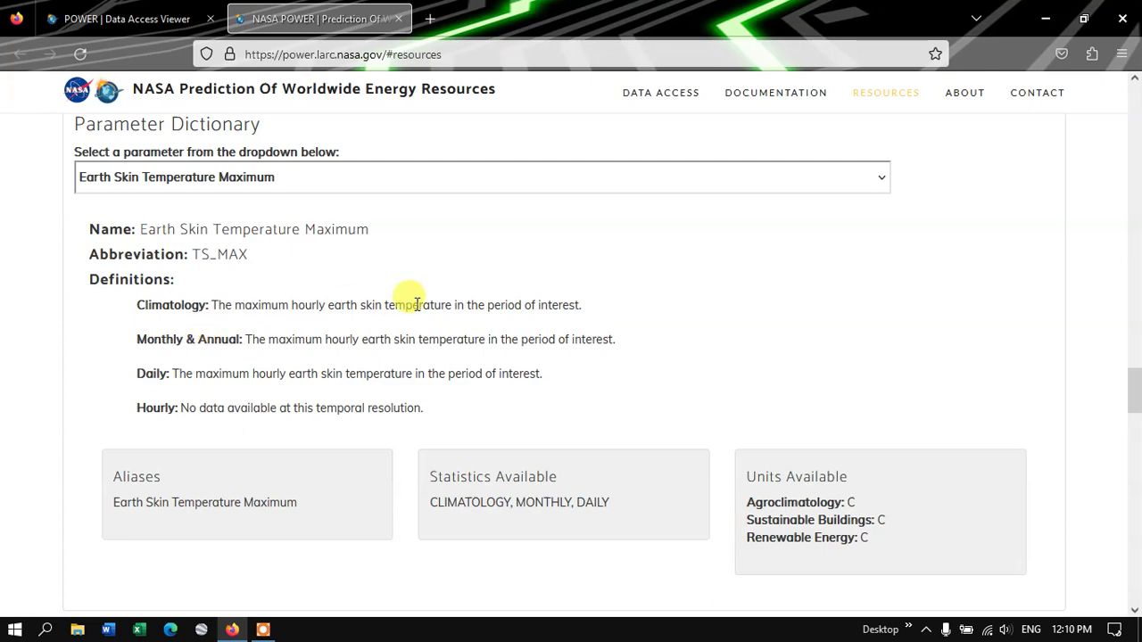
scroll(416, 303, up, 4)
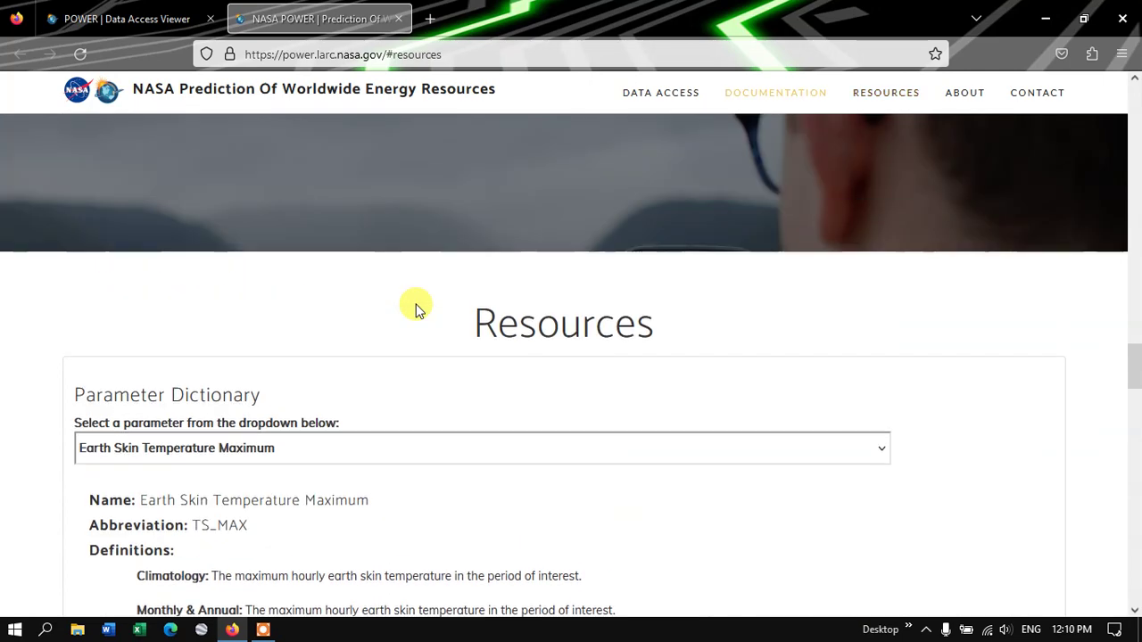
scroll(416, 303, down, 2)
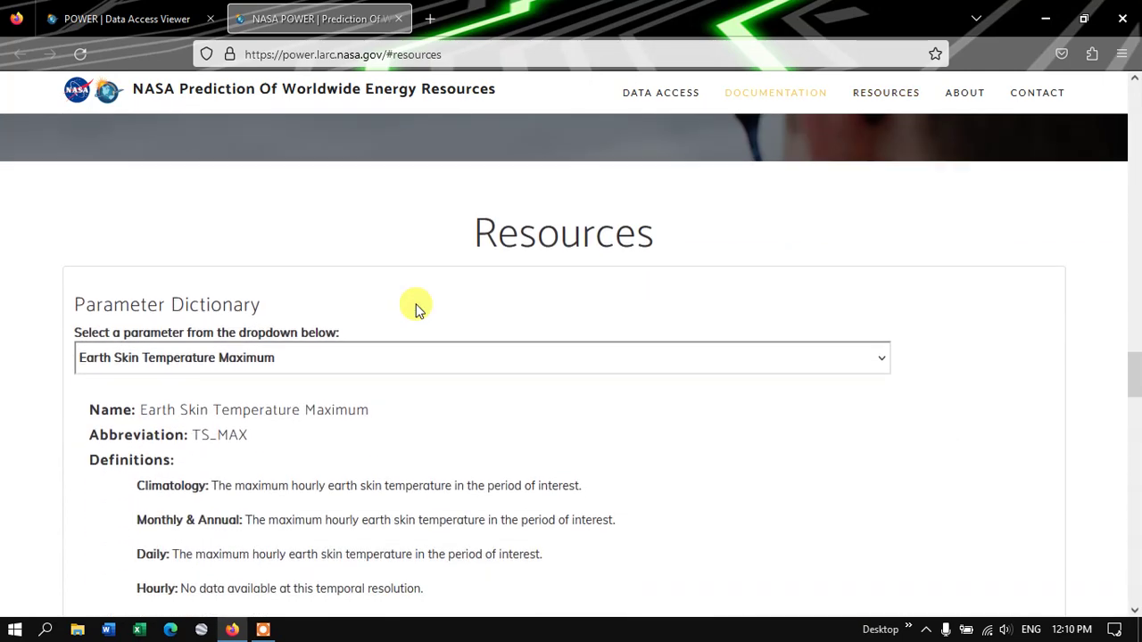
click(124, 20)
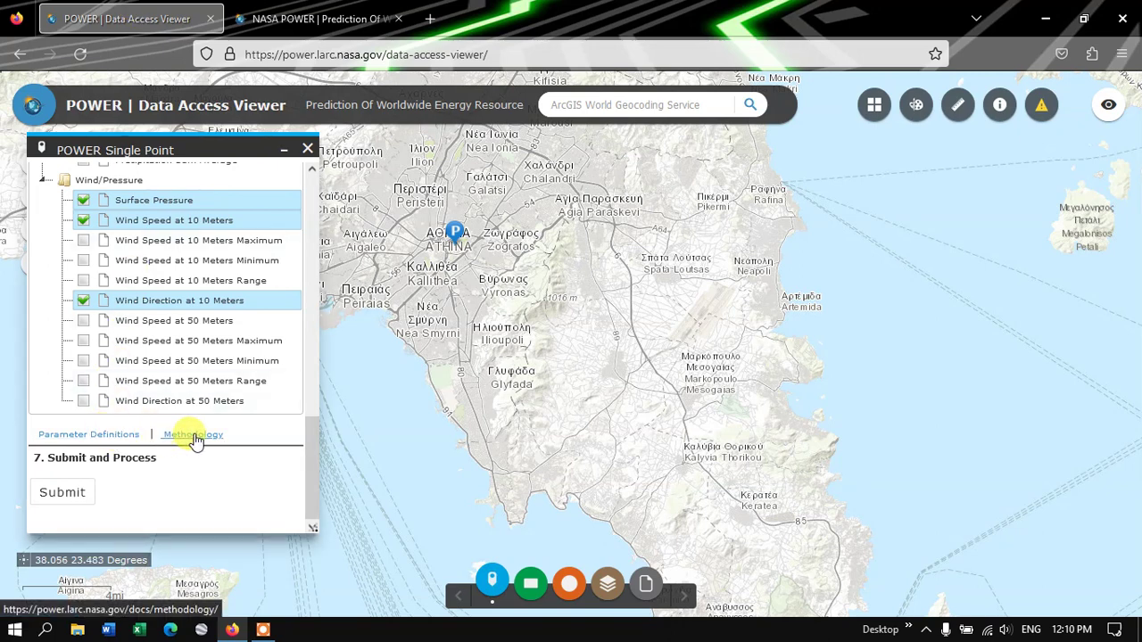
Submit the Athens request, download the output as CSV, and show it in its folder
click(64, 493)
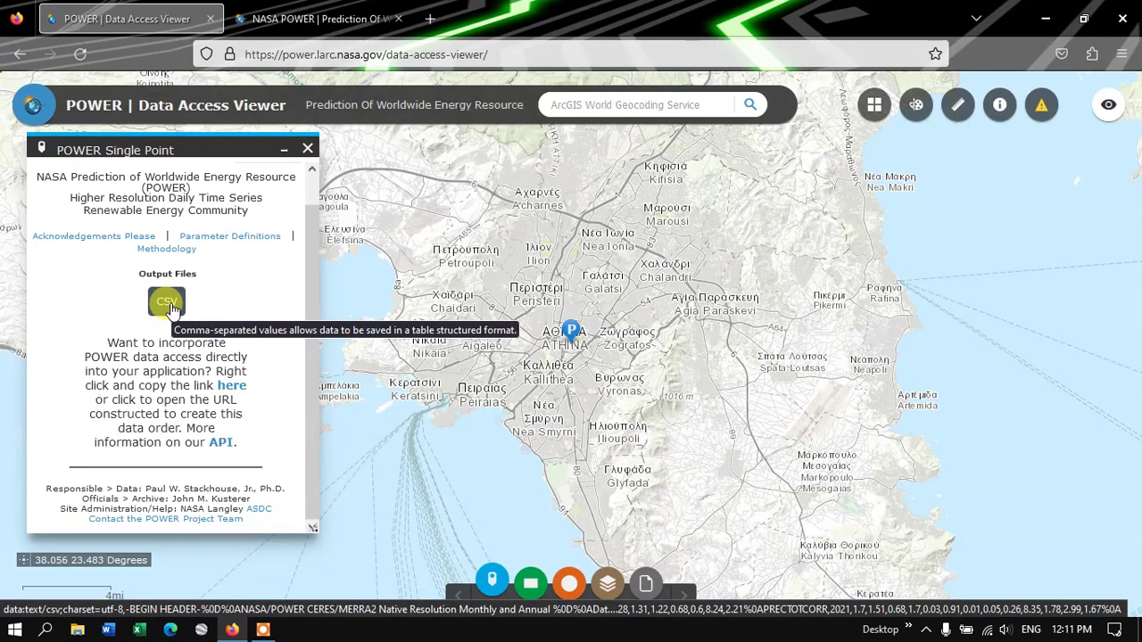
click(170, 305)
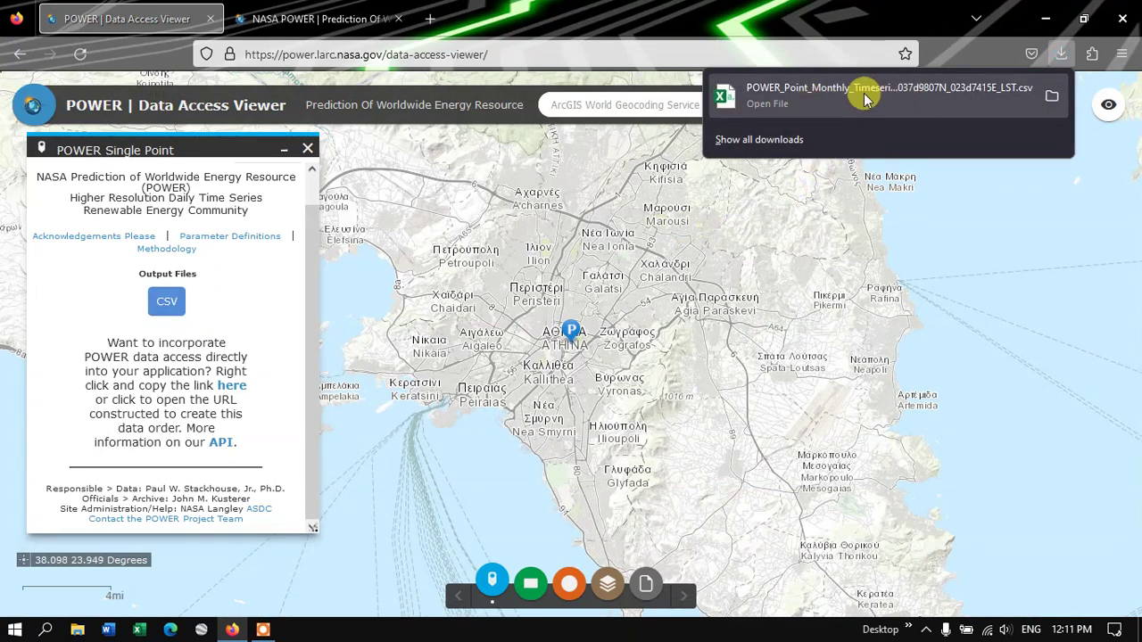
click(1053, 99)
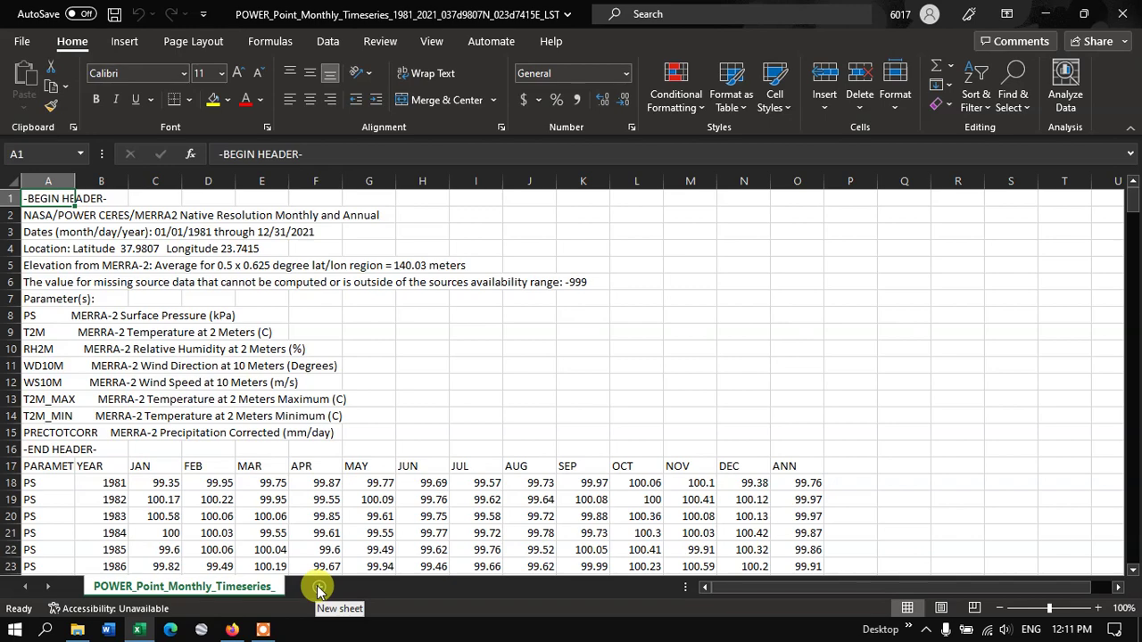
Read the header descriptions for PS, T2M, RH2M and the precipitation parameter
click(326, 349)
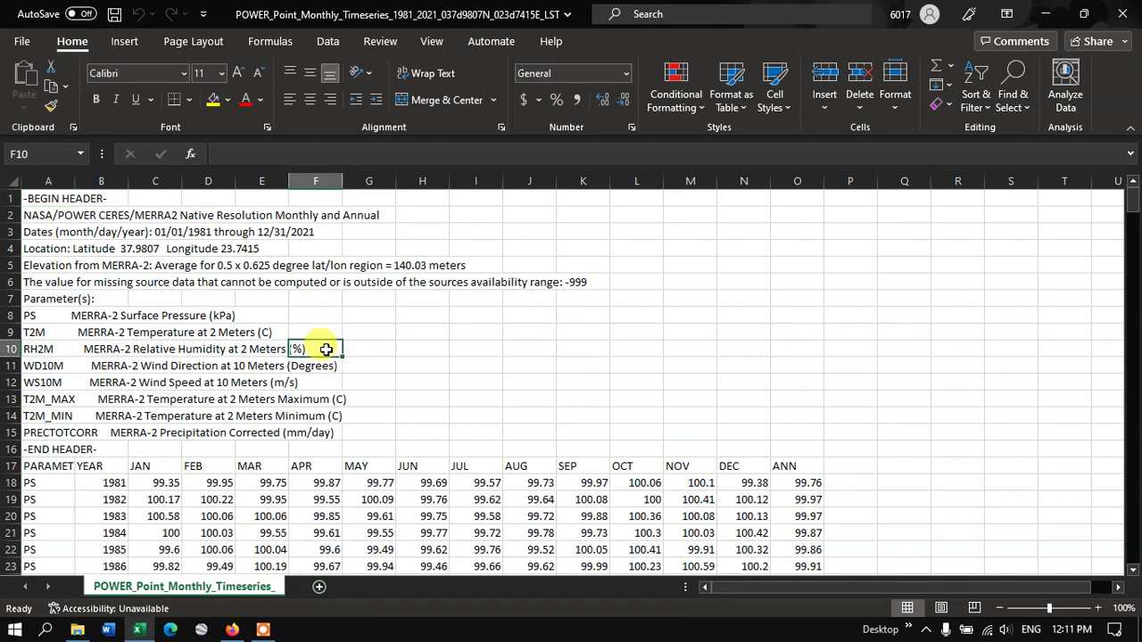
scroll(327, 349, down, 2)
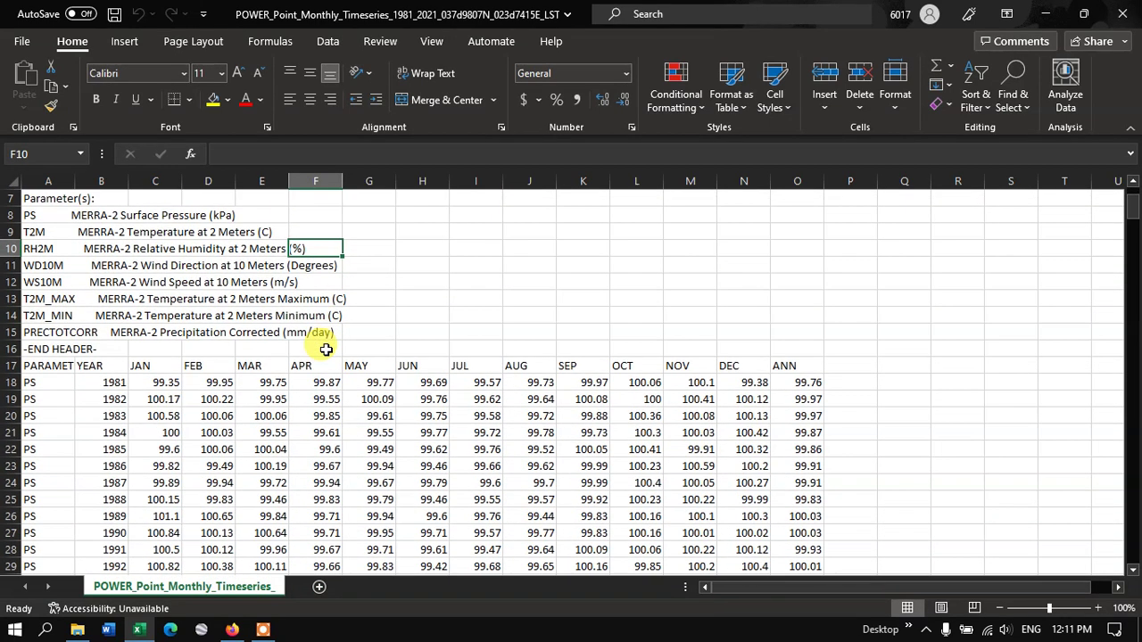
scroll(327, 348, up, 1)
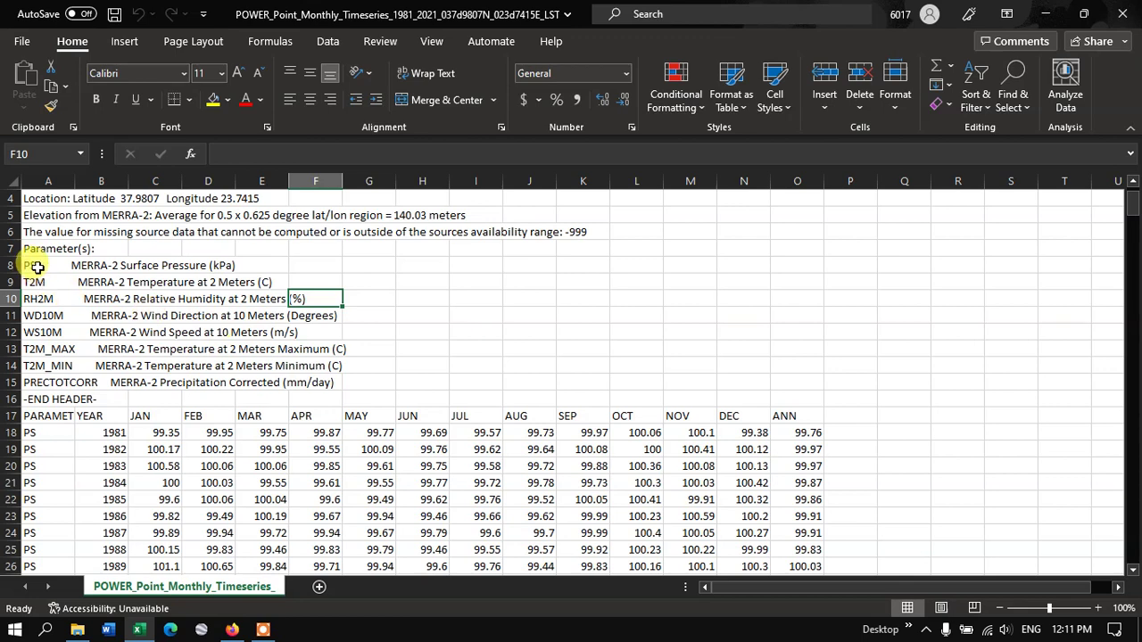
click(37, 267)
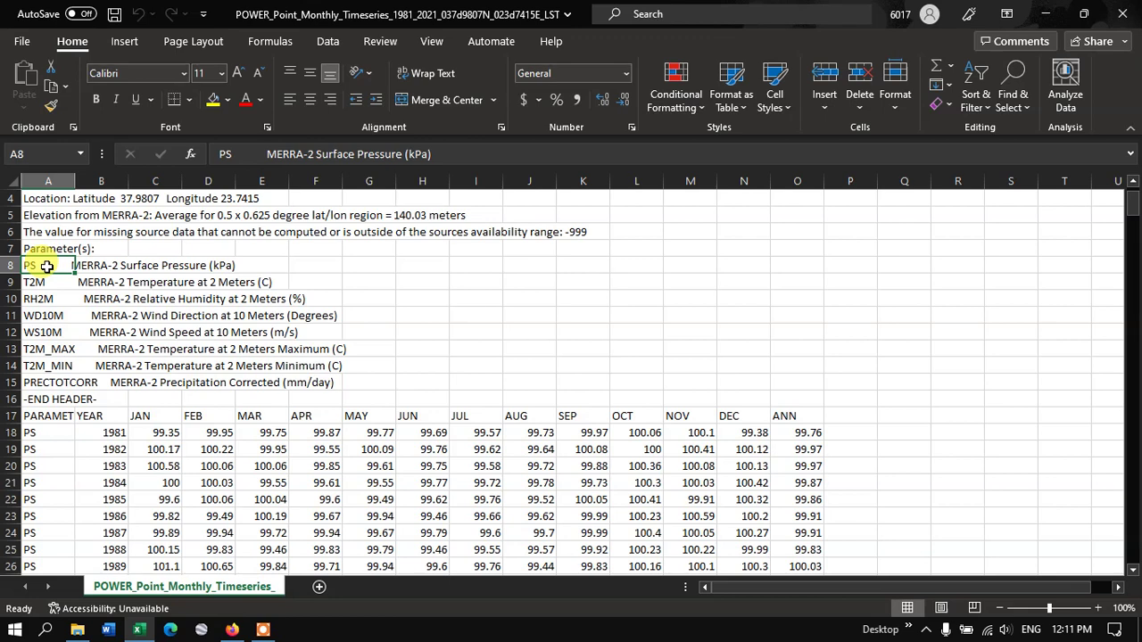
click(43, 284)
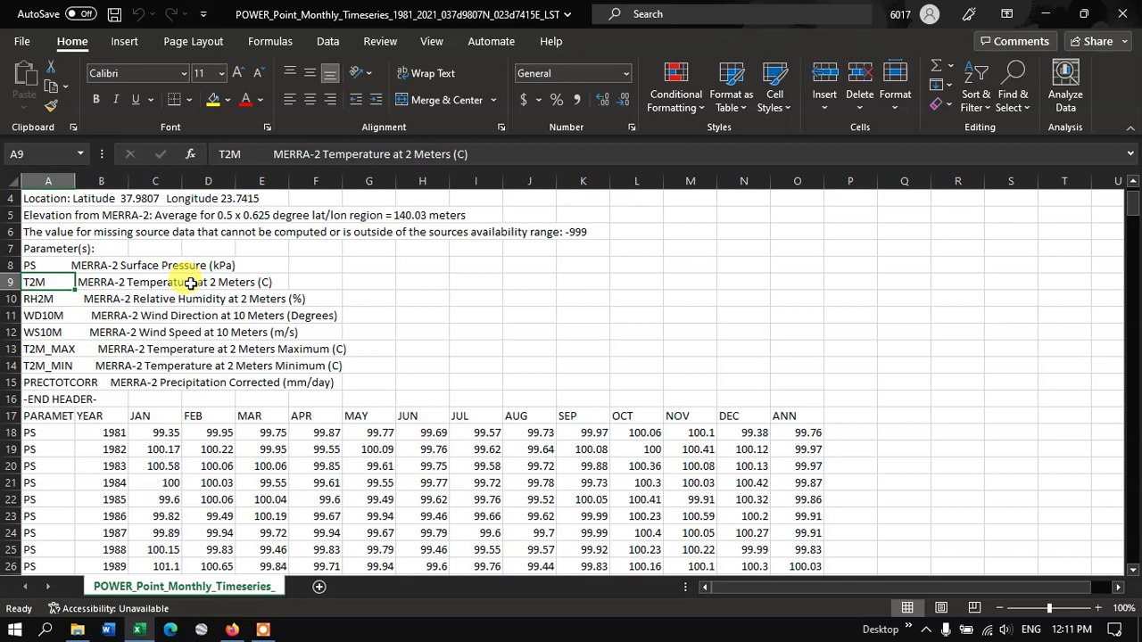
click(51, 299)
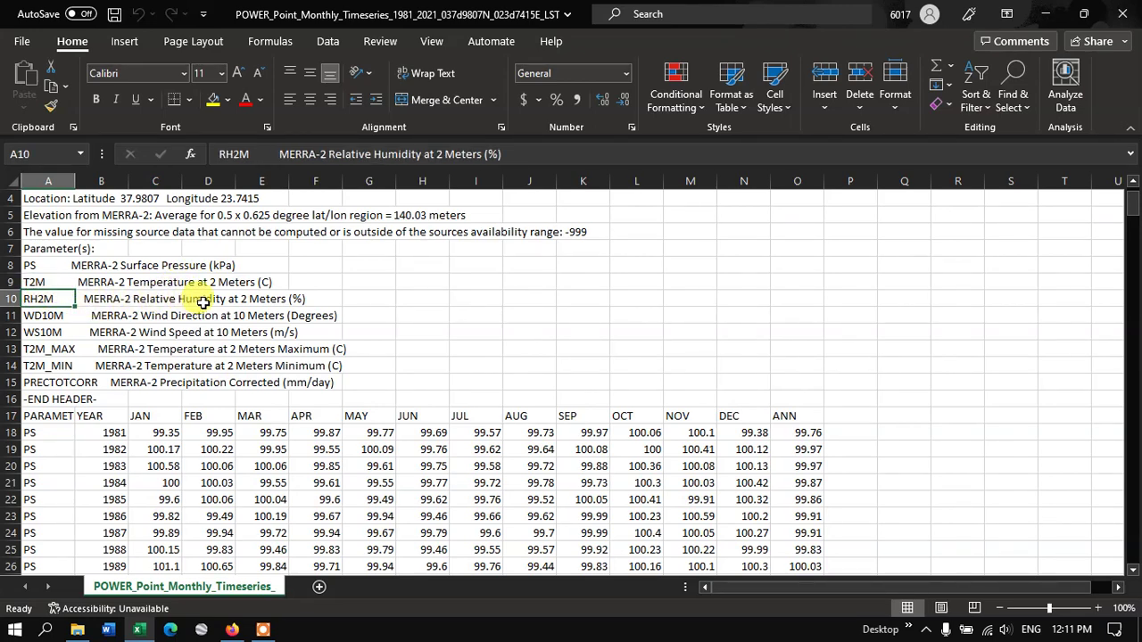
click(98, 379)
scroll(229, 344, down, 2)
scroll(247, 350, down, 1)
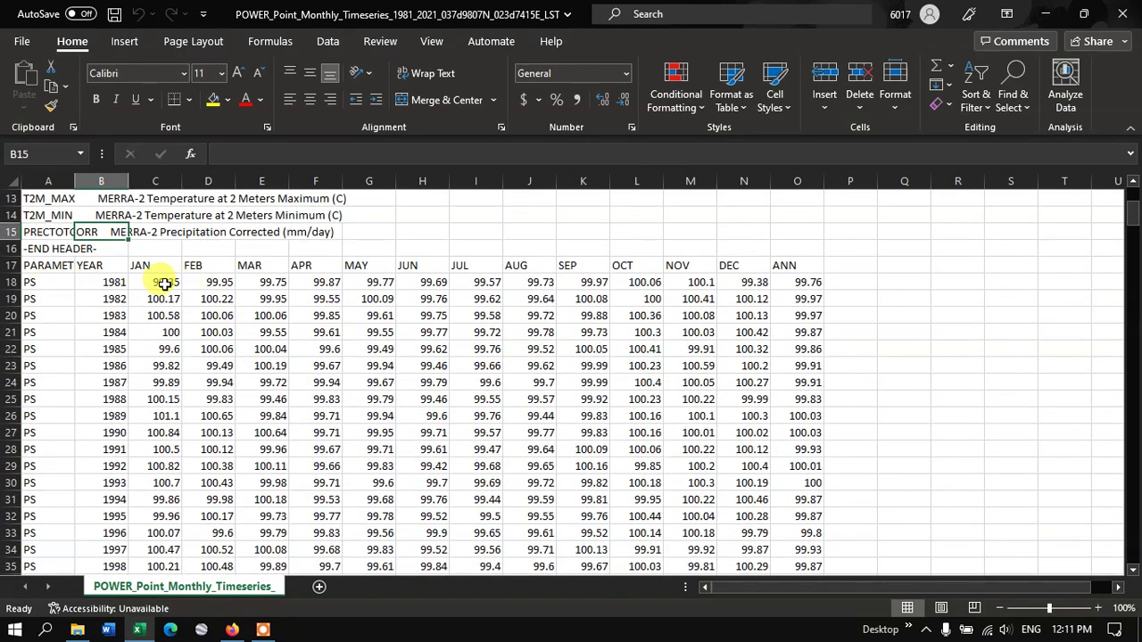
drag(164, 284, 802, 362)
click(422, 332)
click(112, 283)
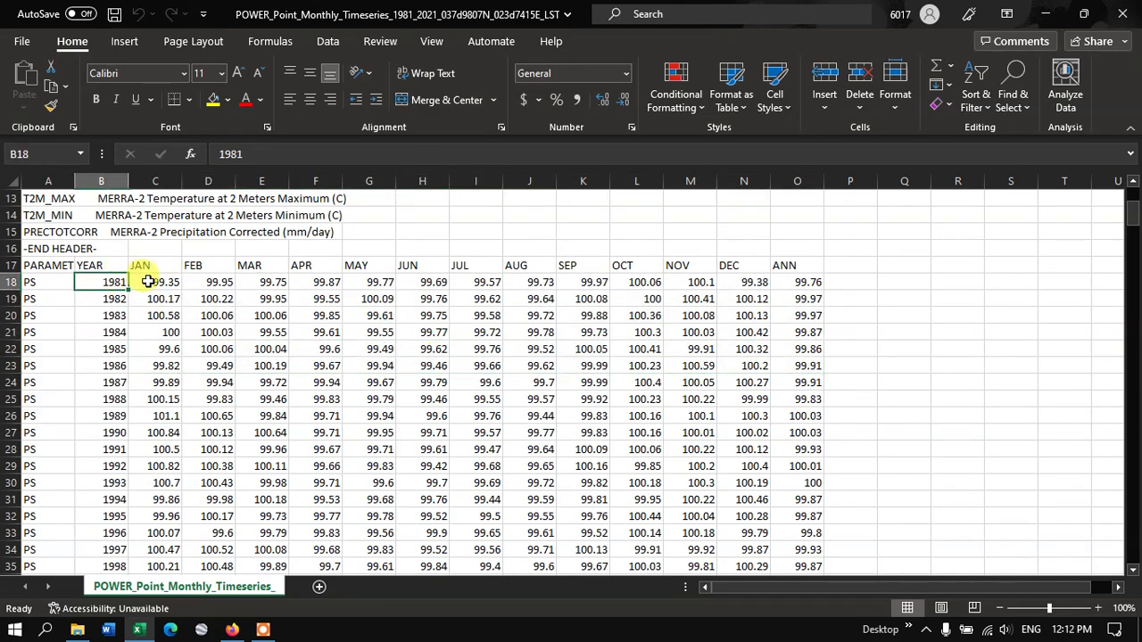
click(157, 282)
click(369, 282)
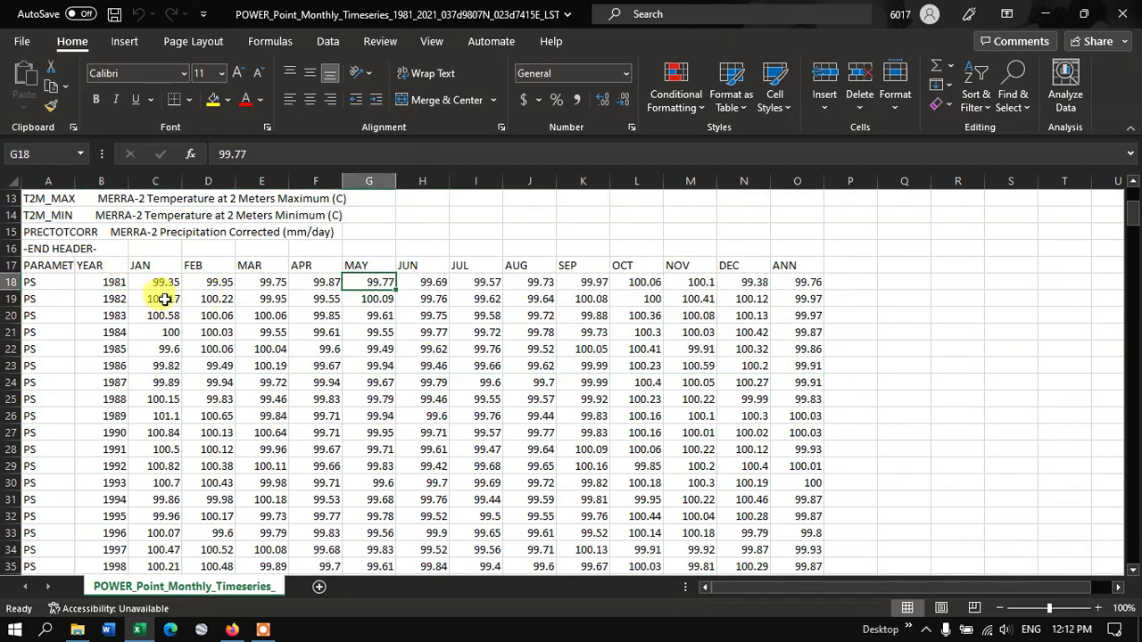
scroll(164, 299, down, 13)
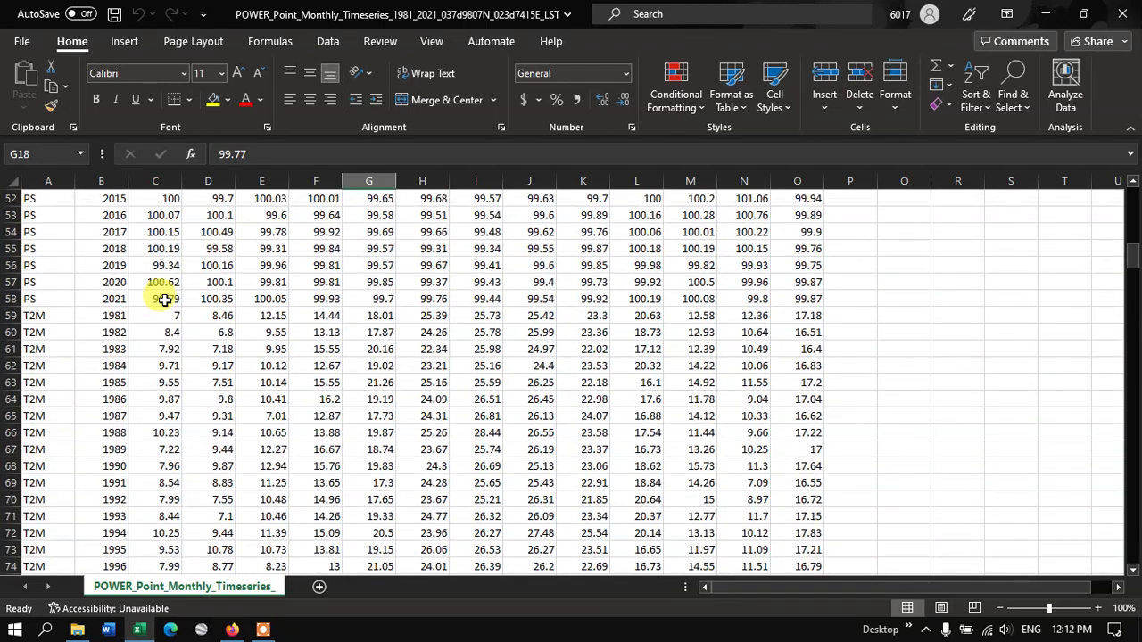
click(36, 314)
click(148, 315)
click(214, 316)
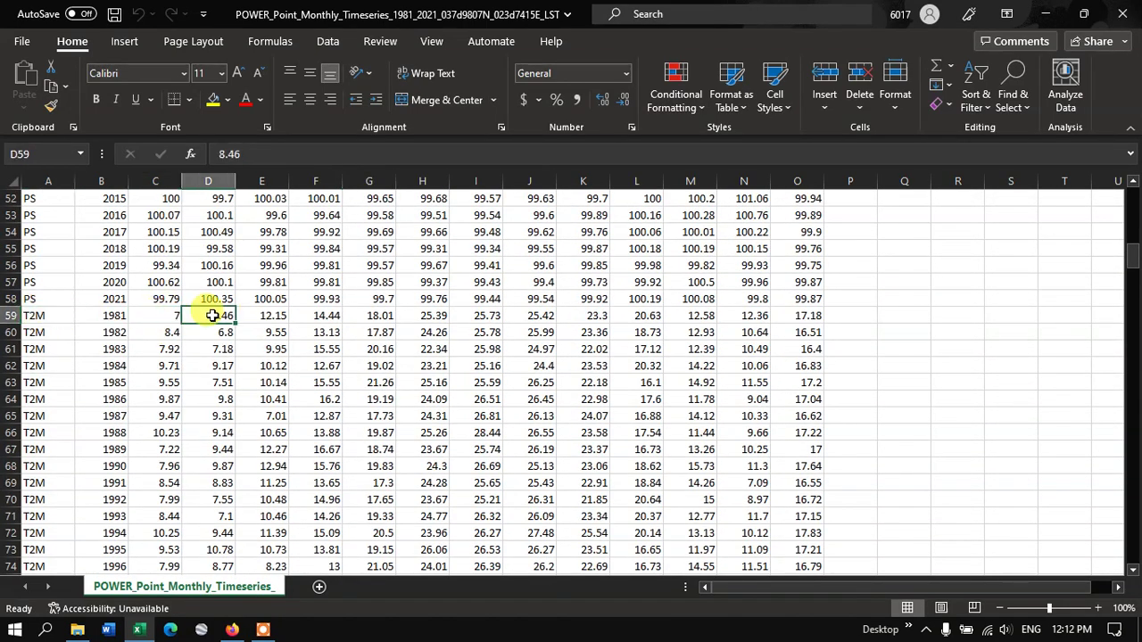
click(330, 315)
click(425, 315)
click(571, 315)
scroll(530, 359, up, 3)
scroll(530, 360, up, 12)
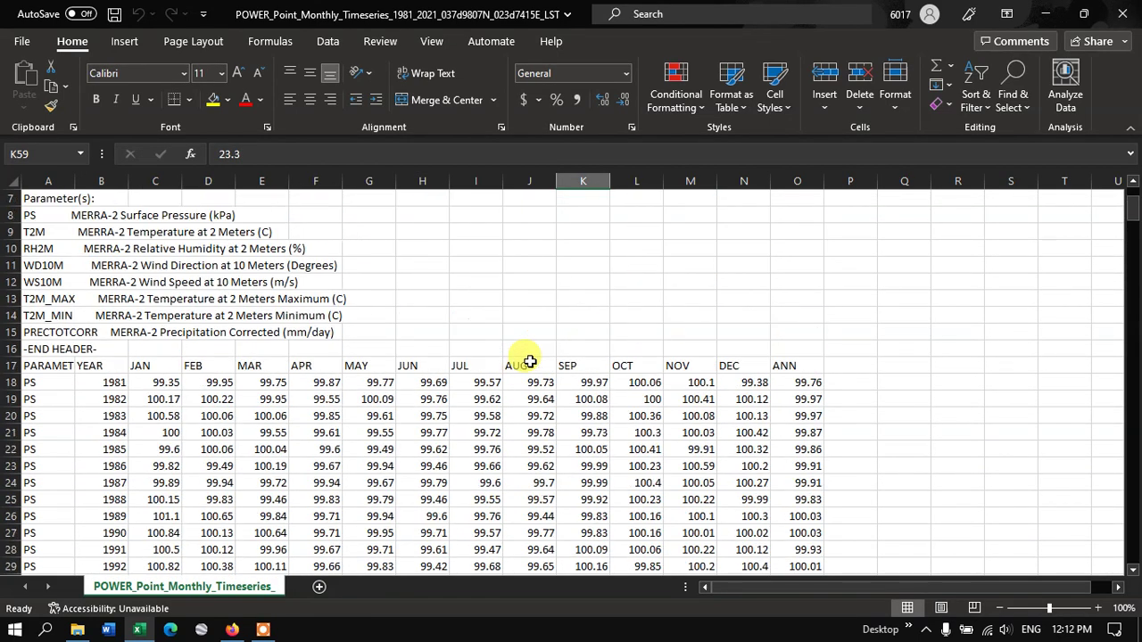
click(89, 265)
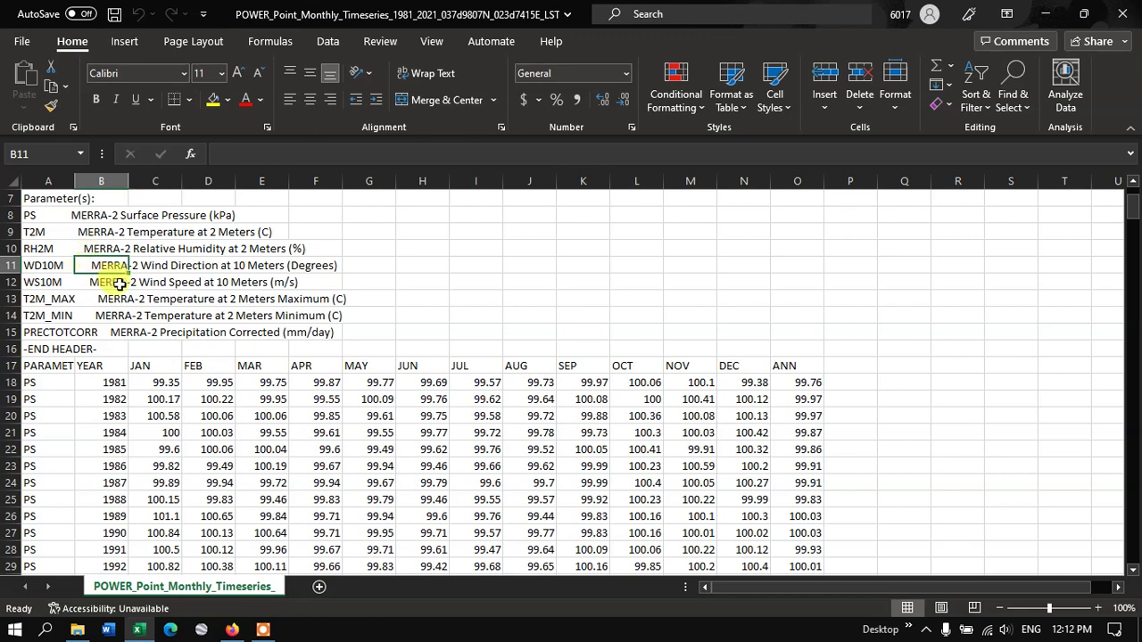
click(54, 265)
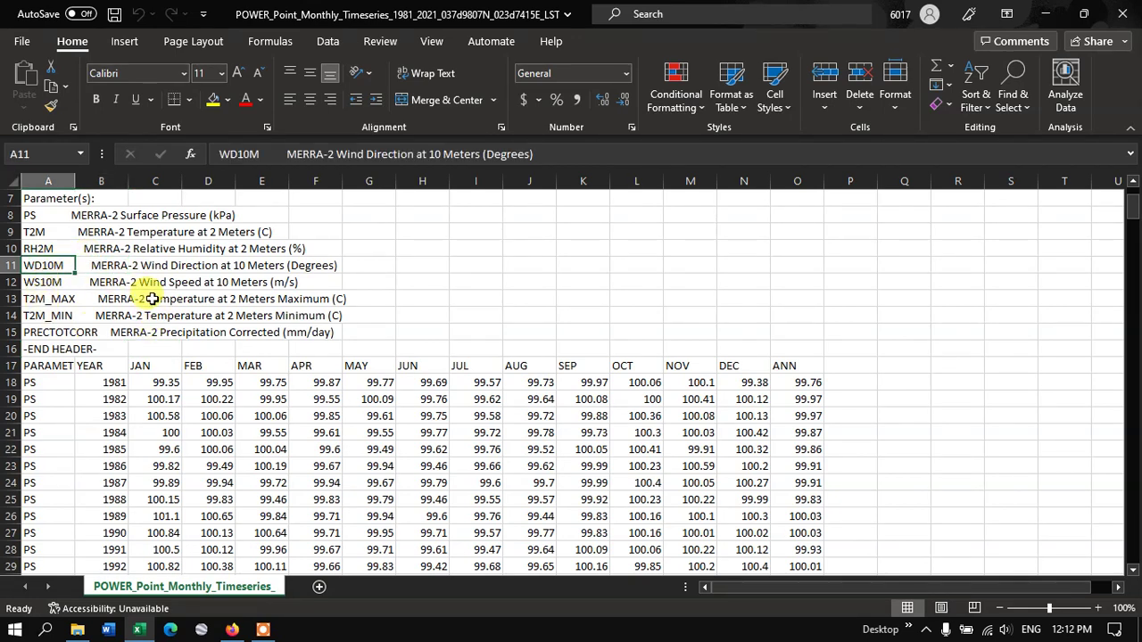
click(151, 249)
scroll(257, 441, down, 8)
scroll(258, 449, down, 20)
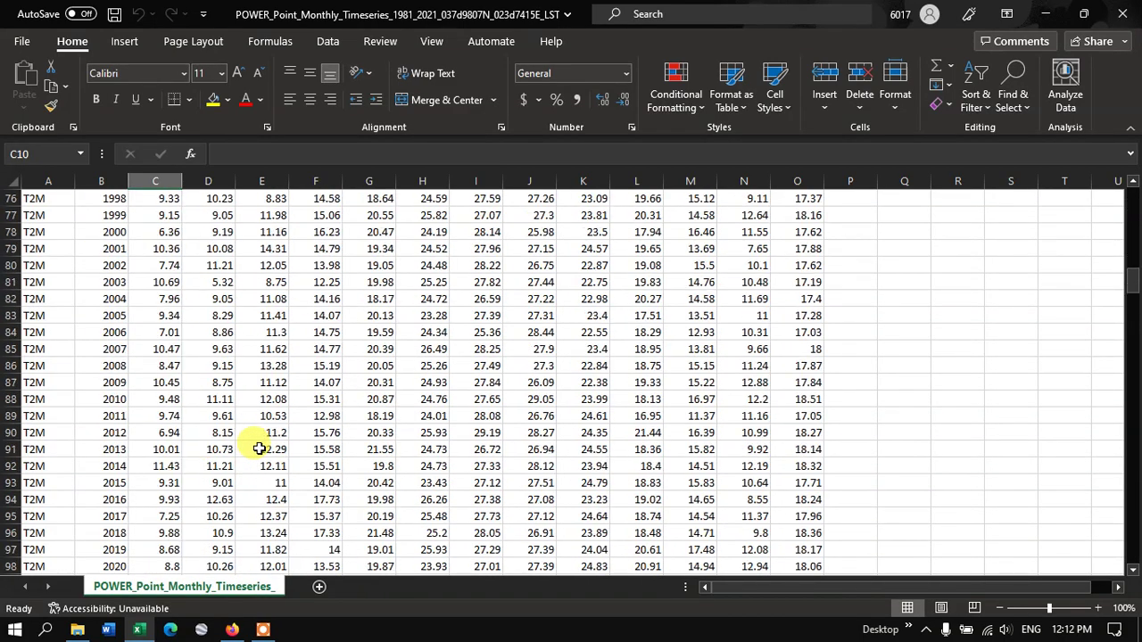
scroll(257, 447, down, 2)
scroll(256, 446, up, 2)
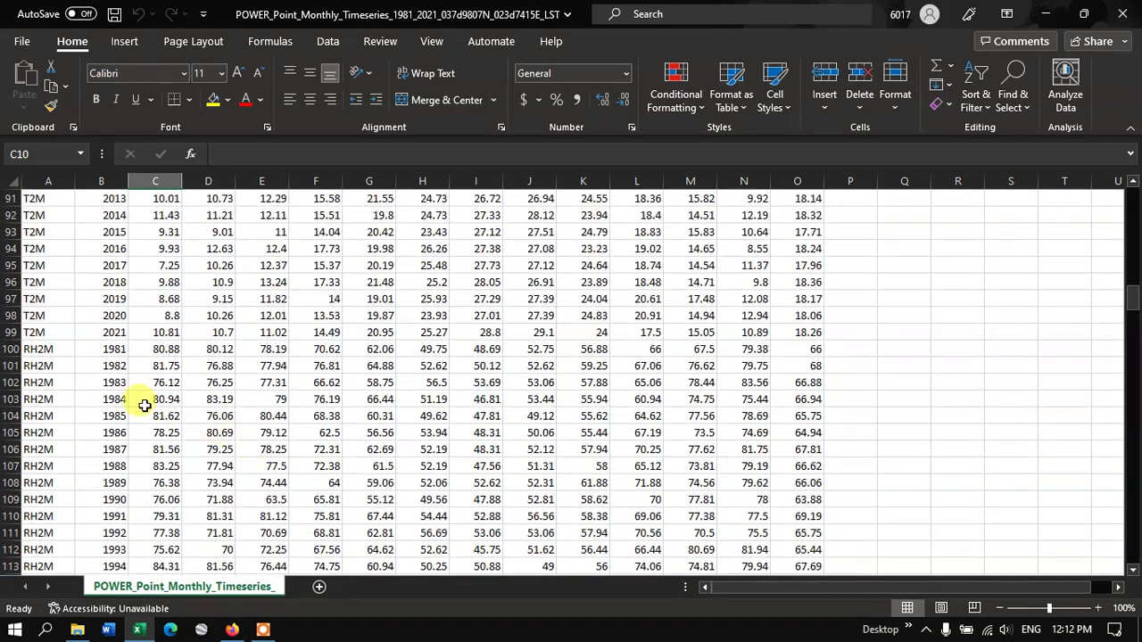
click(29, 349)
click(103, 349)
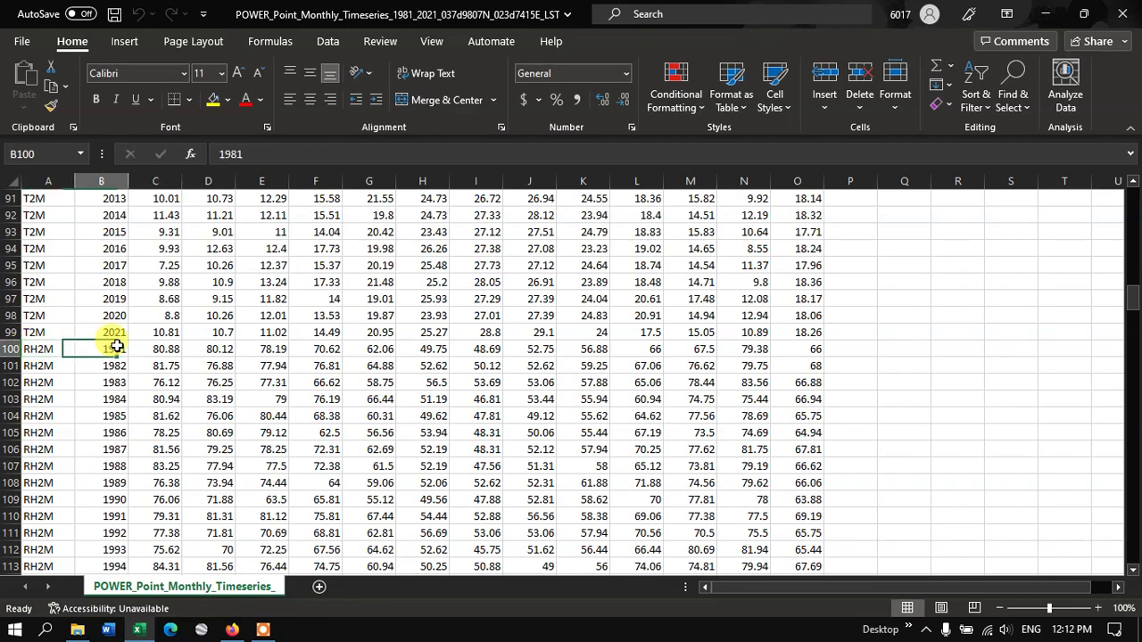
click(173, 350)
click(227, 350)
scroll(151, 373, down, 4)
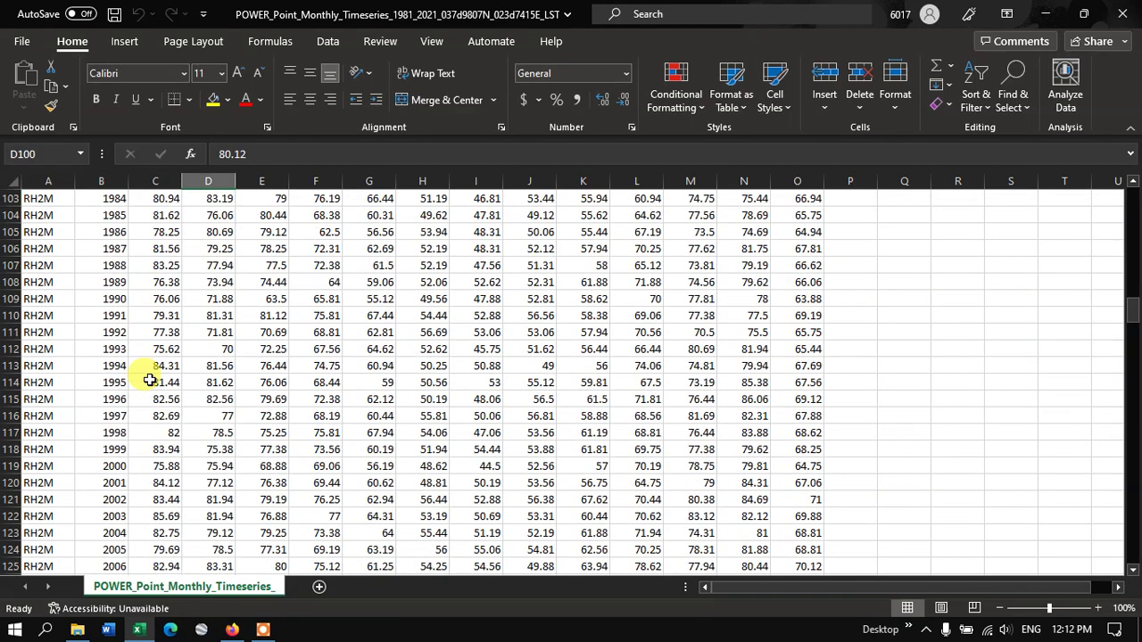
scroll(150, 381, up, 4)
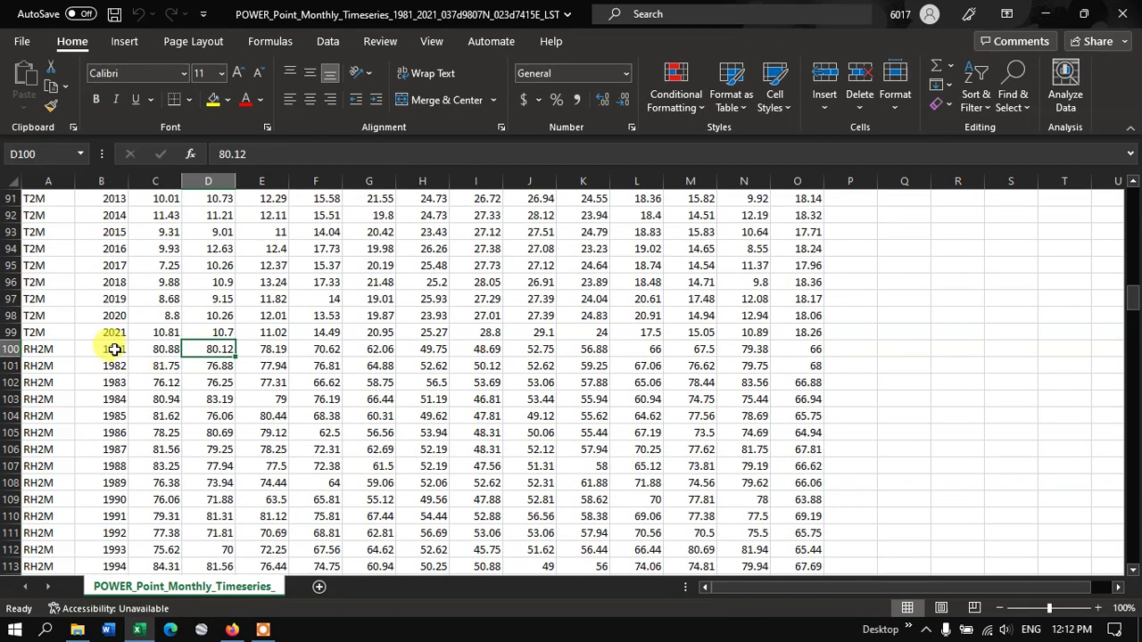
drag(147, 349, 374, 352)
click(156, 432)
scroll(153, 417, down, 14)
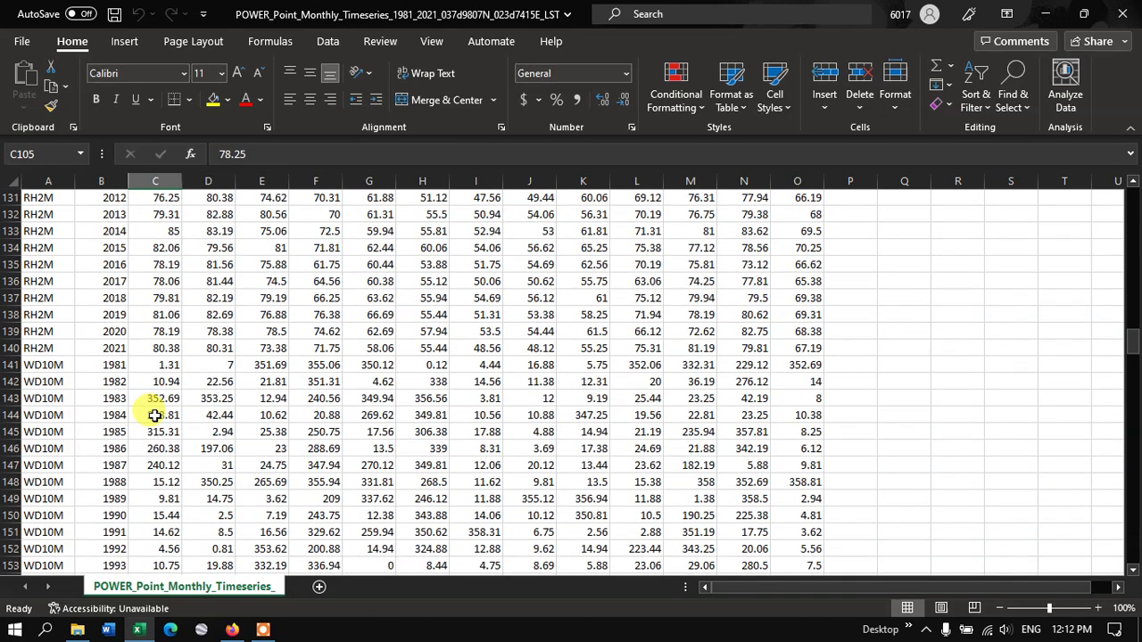
drag(162, 332, 811, 407)
click(467, 401)
click(370, 333)
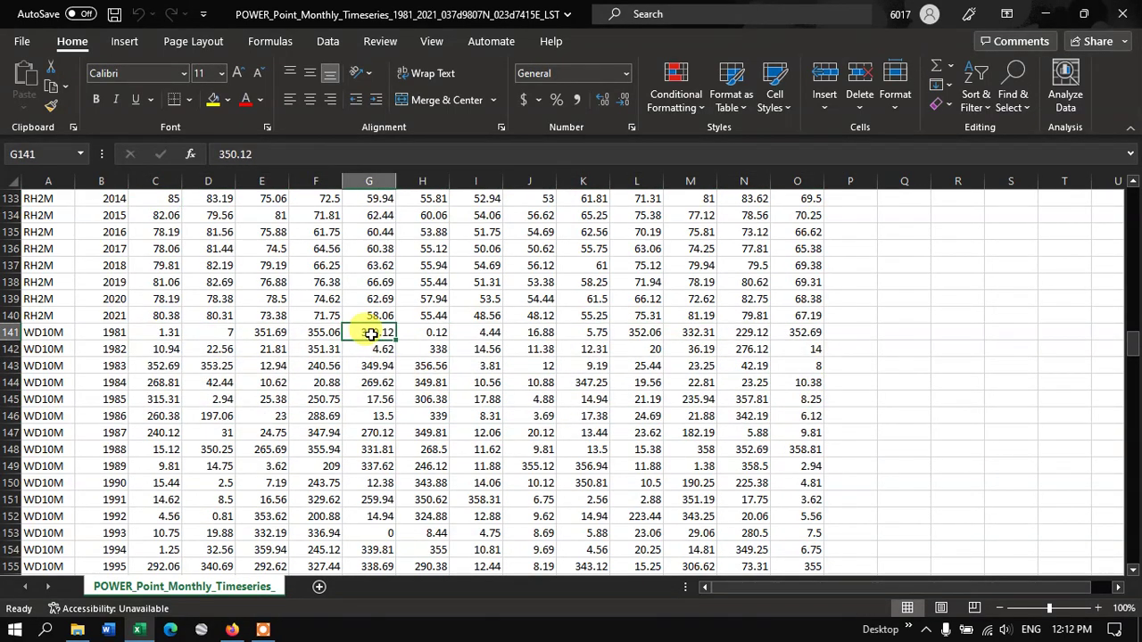
click(490, 329)
scroll(539, 426, down, 9)
scroll(542, 428, down, 20)
scroll(542, 429, up, 3)
click(55, 365)
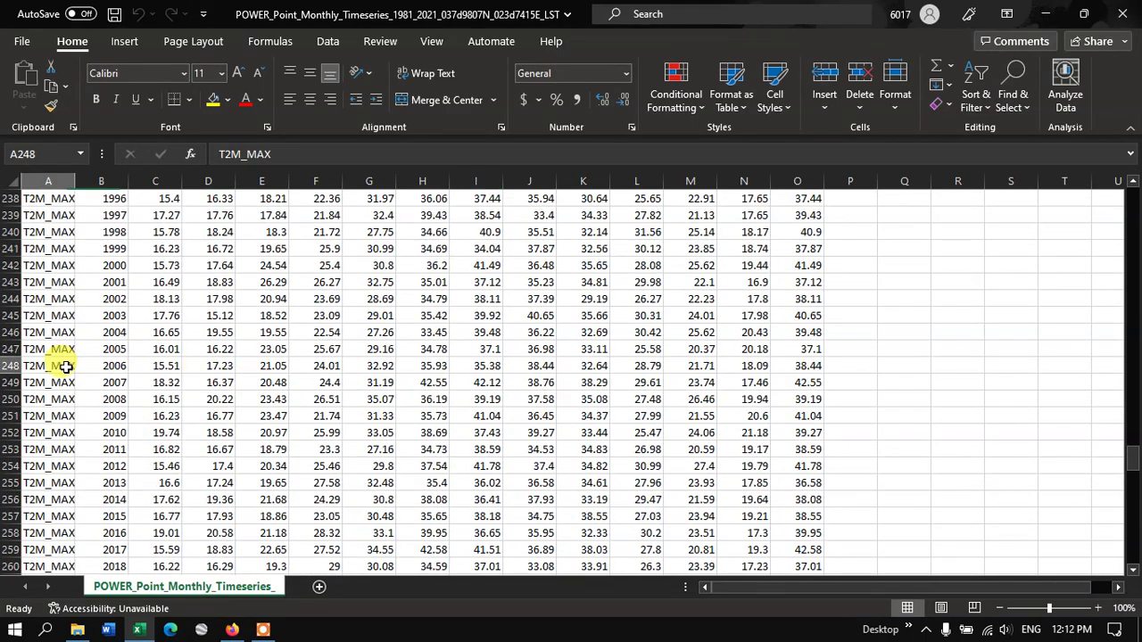
click(160, 382)
scroll(160, 383, down, 6)
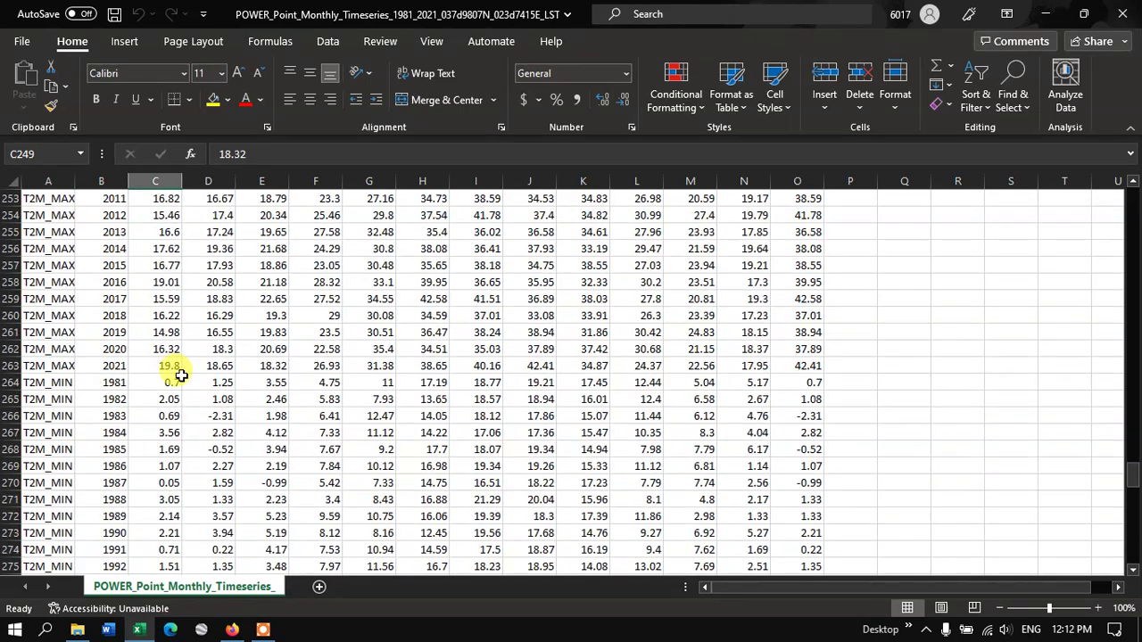
click(148, 403)
scroll(276, 403, down, 14)
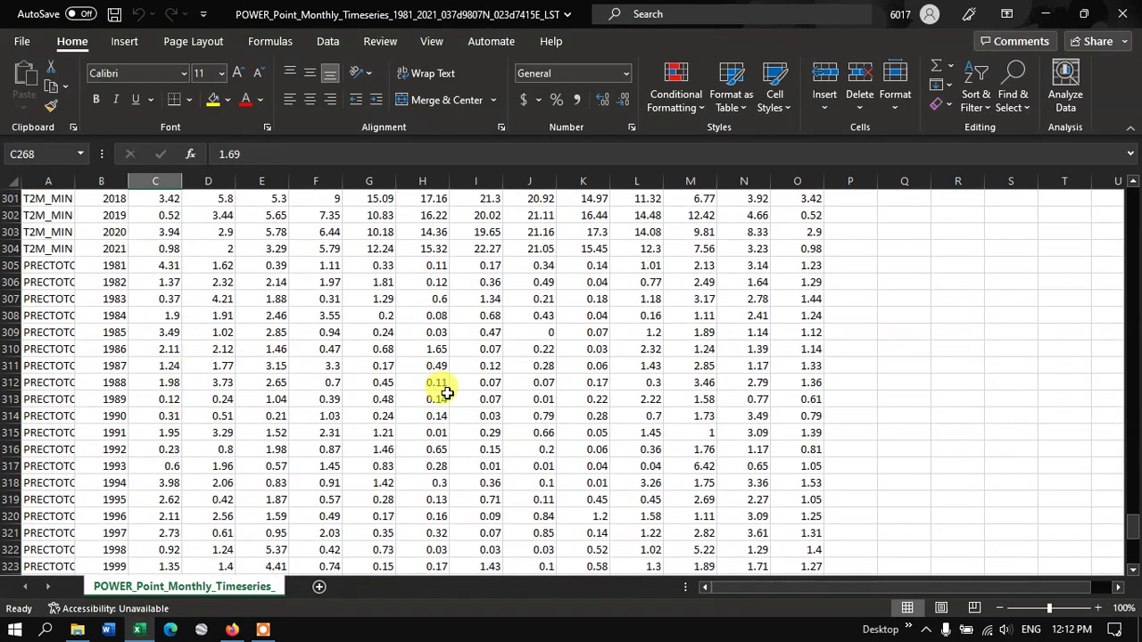
scroll(441, 397, down, 6)
scroll(457, 417, down, 3)
scroll(457, 417, up, 10)
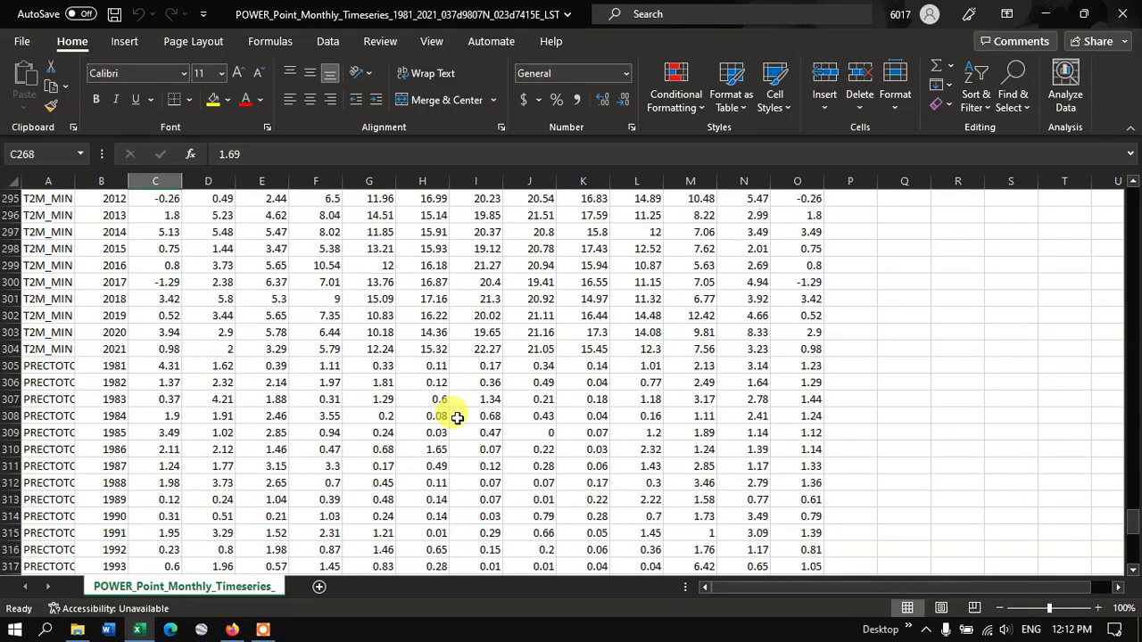
drag(1132, 516, 1131, 188)
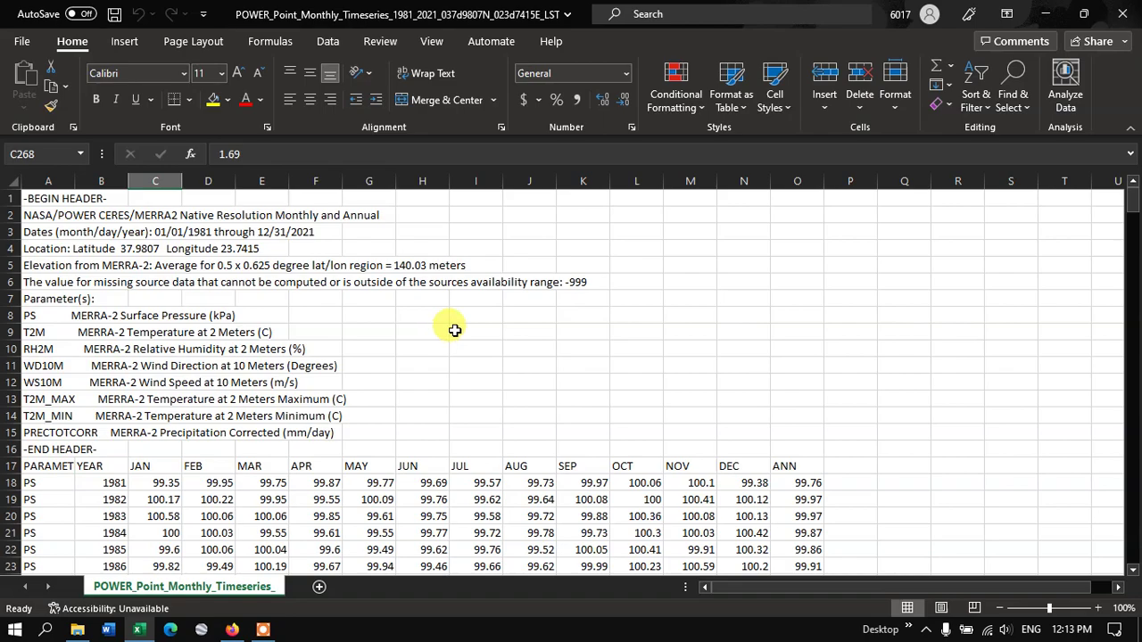
Select the WD10M rows for 2008–2010, range B168:O170
scroll(455, 330, down, 20)
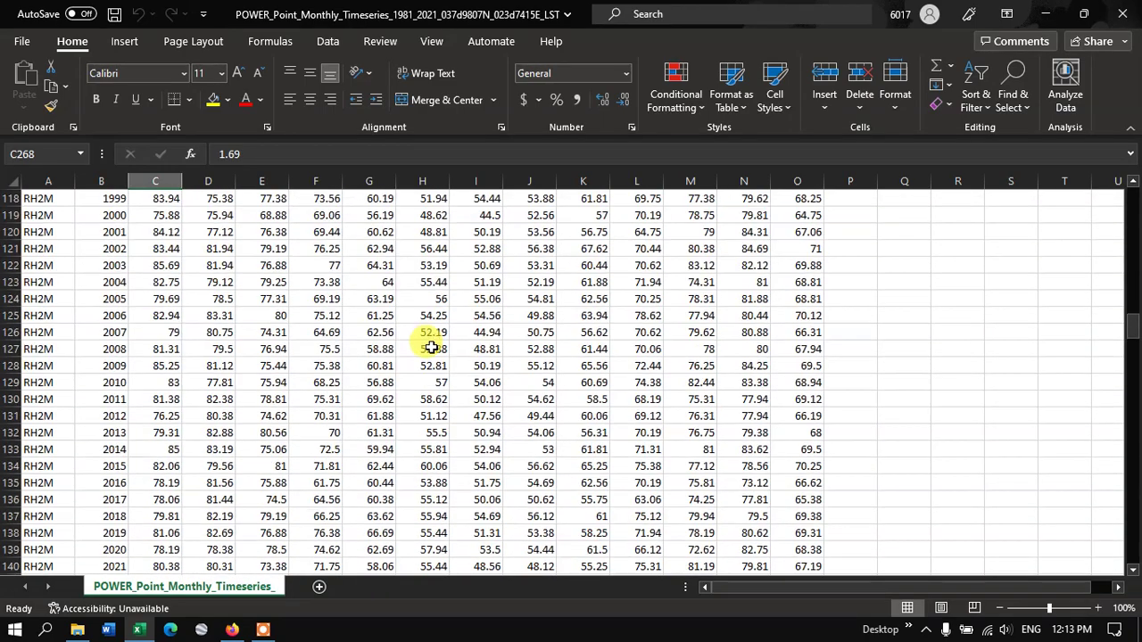
scroll(431, 348, down, 20)
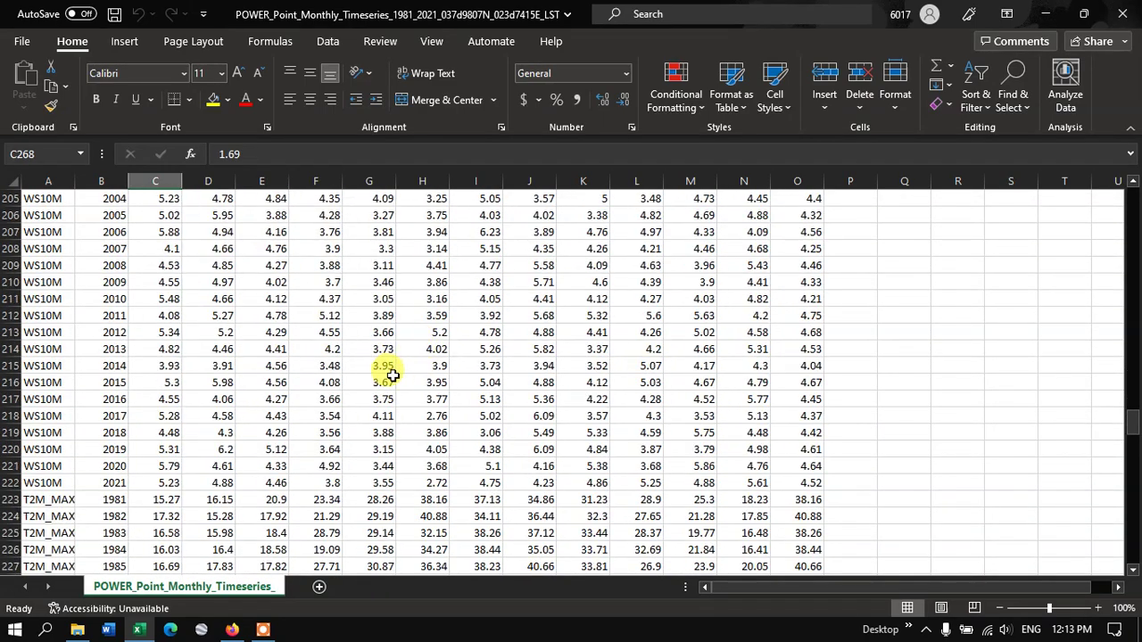
scroll(388, 372, up, 5)
scroll(392, 357, up, 5)
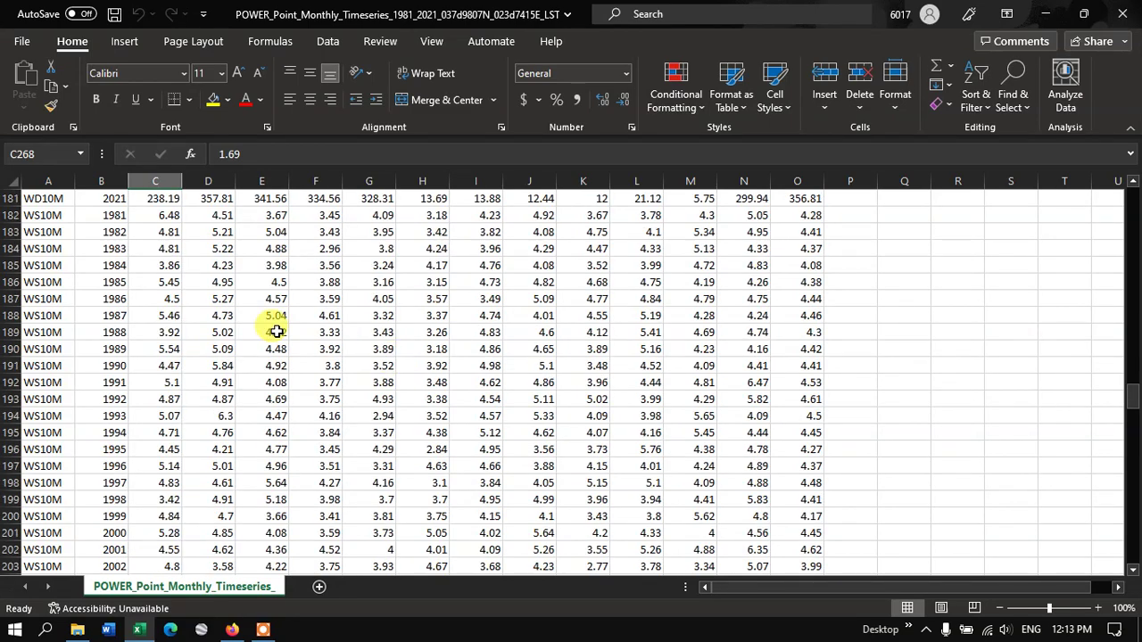
scroll(276, 331, up, 3)
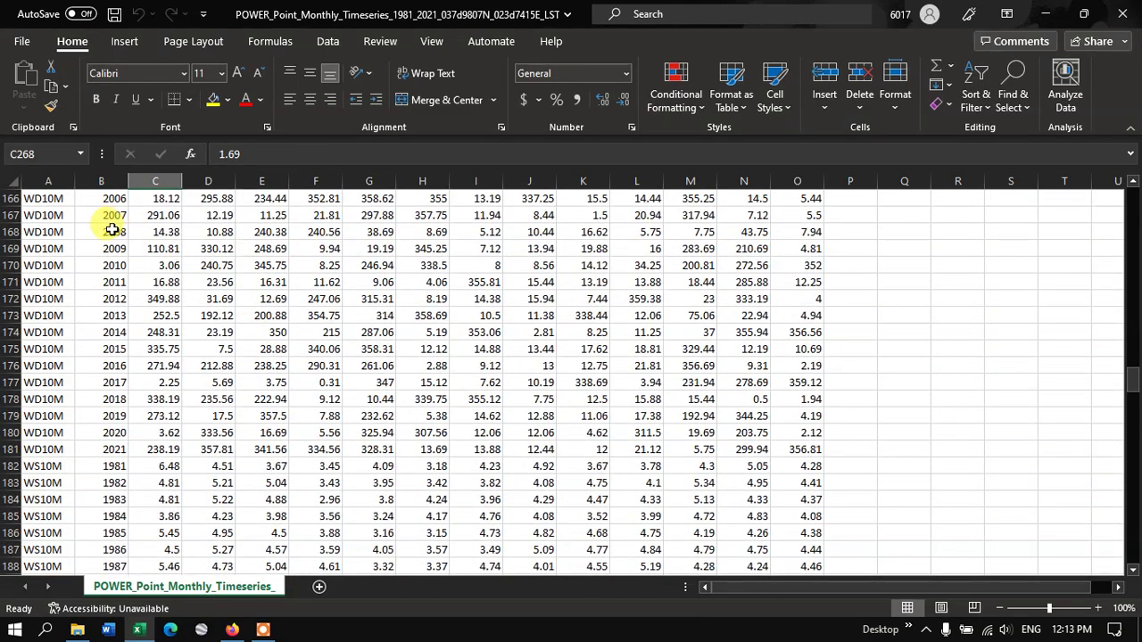
drag(109, 231, 808, 263)
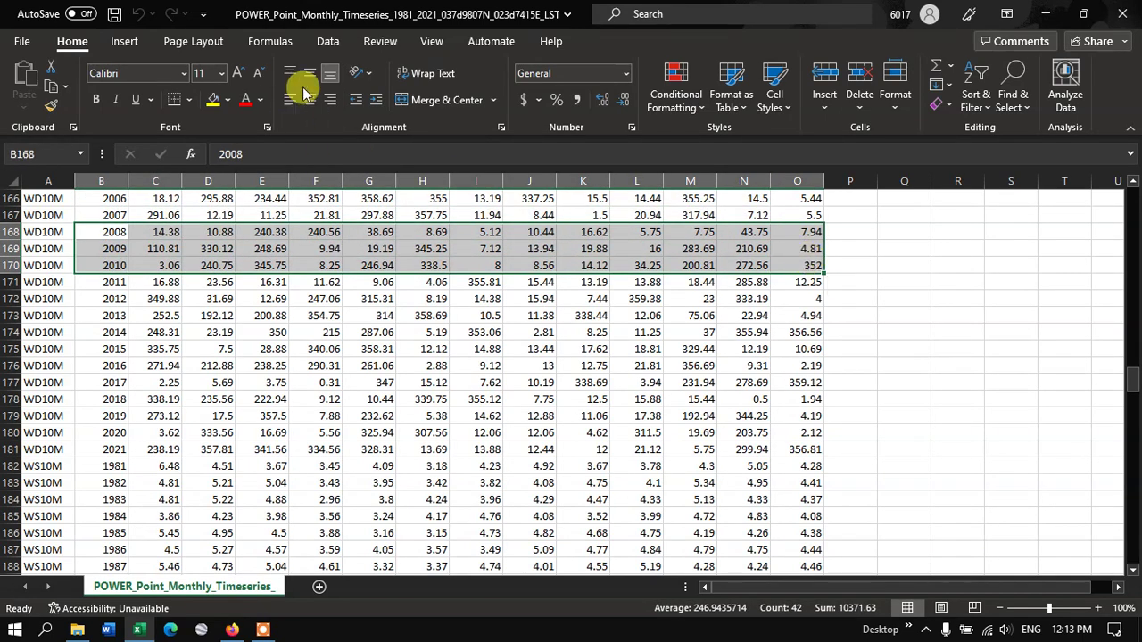
Preview recommended and Radar with Markers charts for the selection, then close without inserting
click(141, 43)
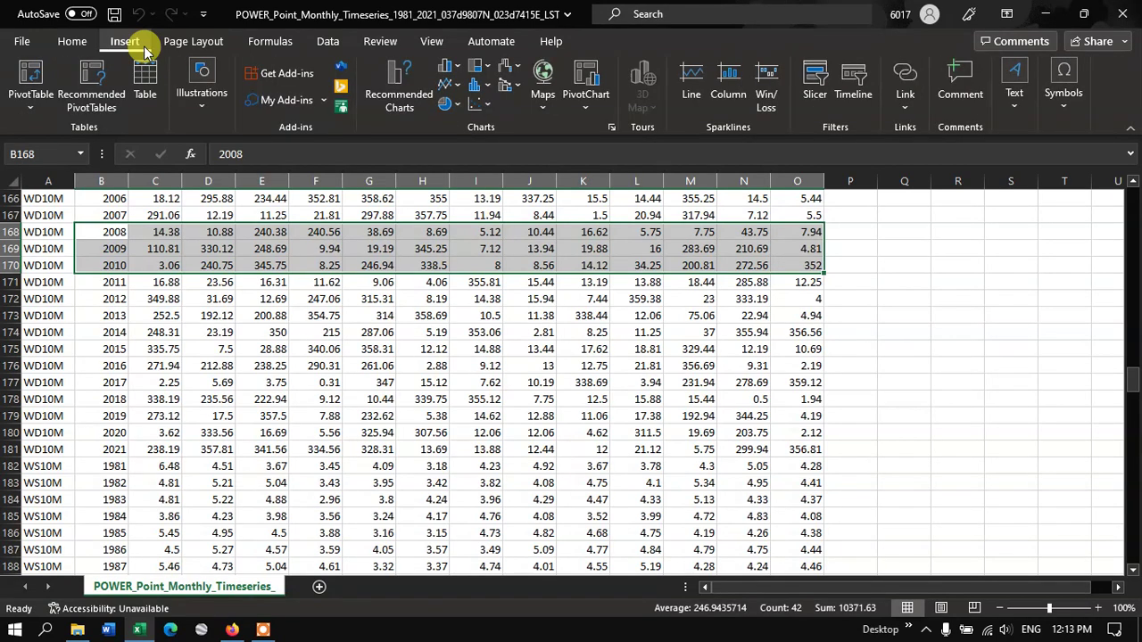
click(394, 101)
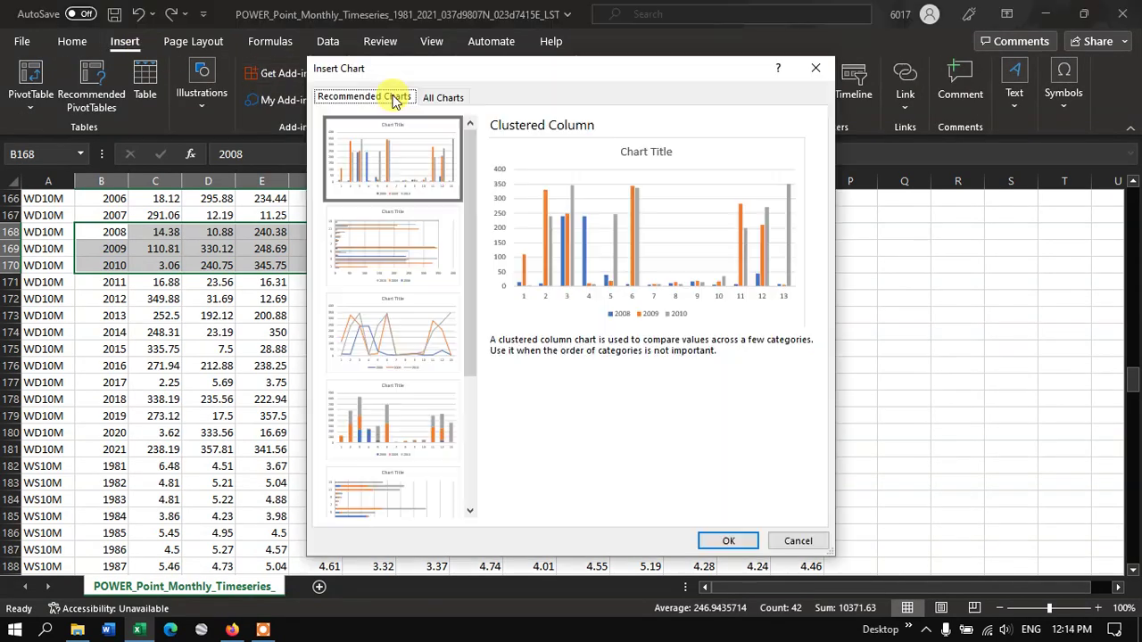
click(444, 97)
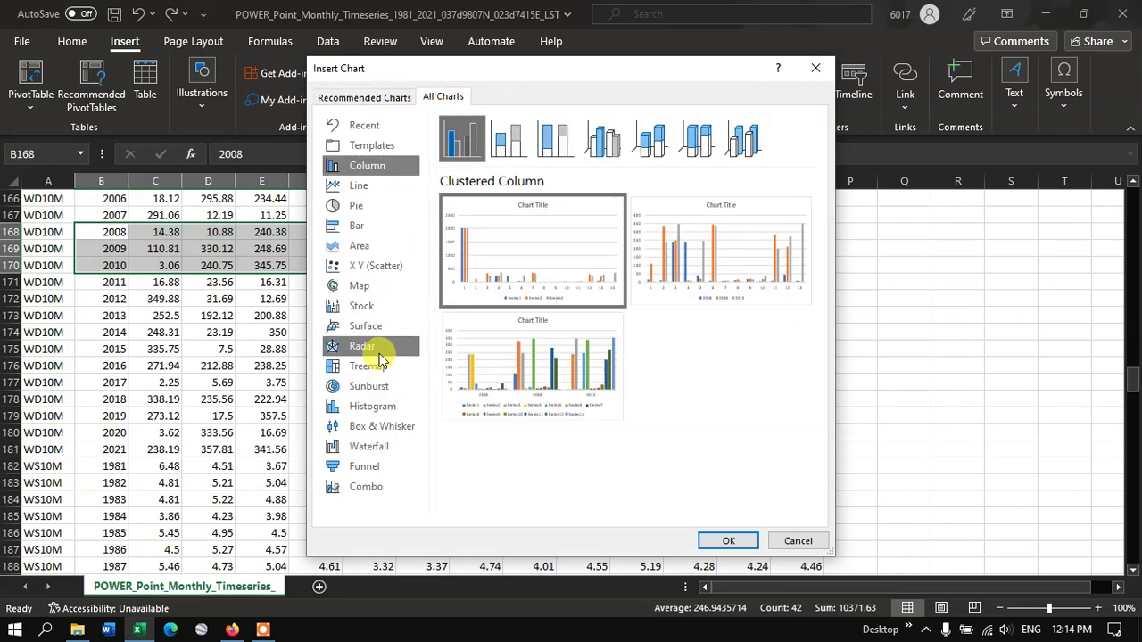
mouse_move(571, 269)
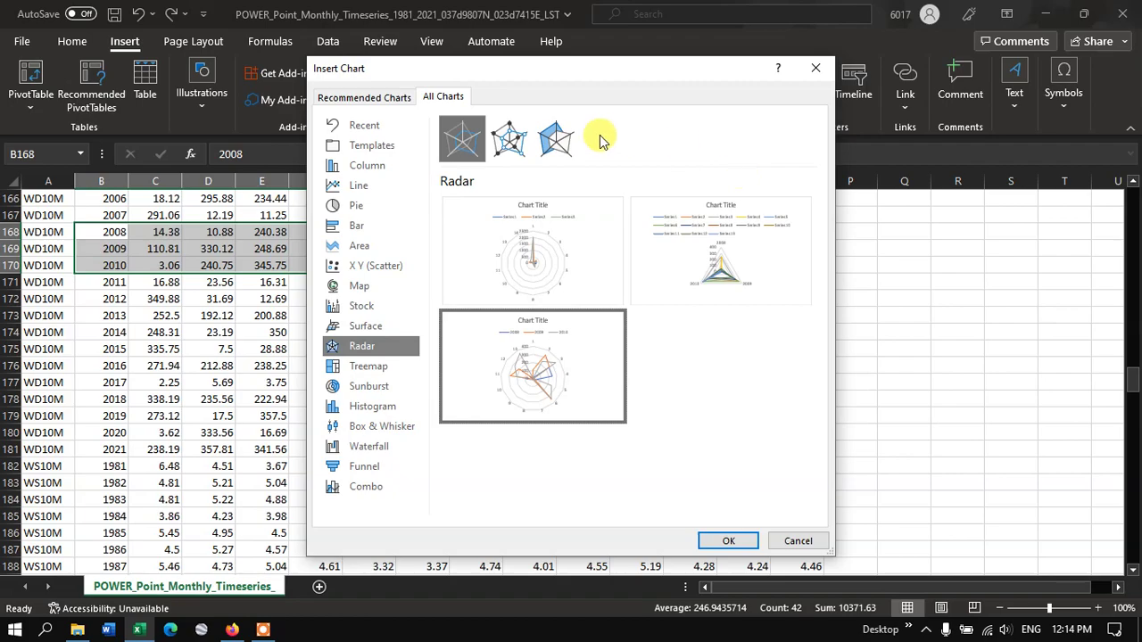
click(511, 139)
click(814, 69)
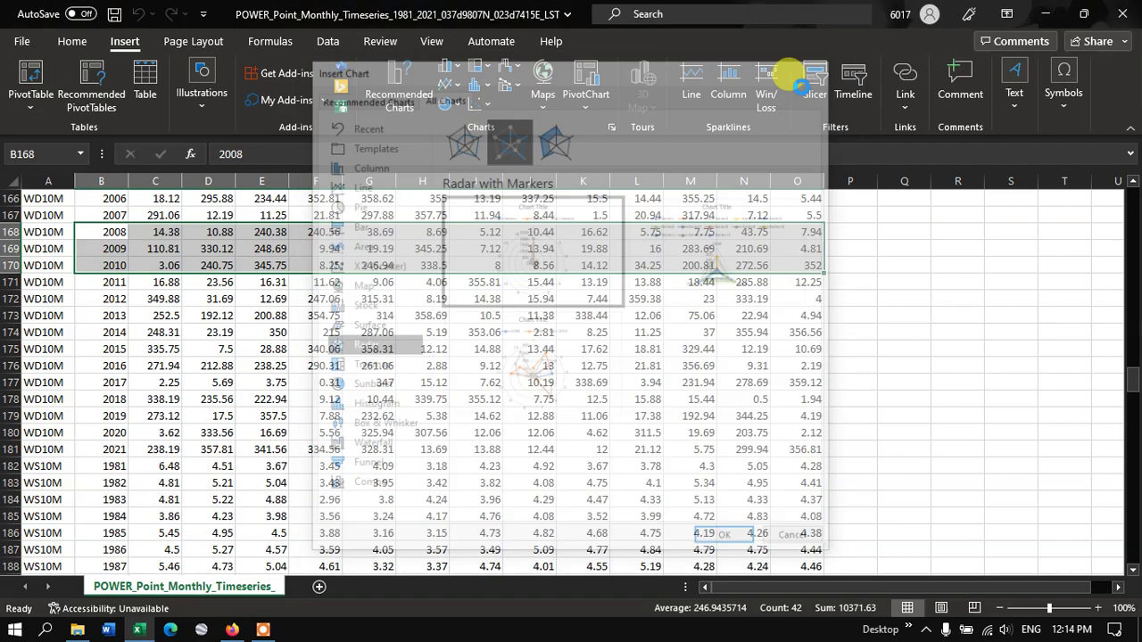
click(371, 381)
scroll(373, 379, down, 14)
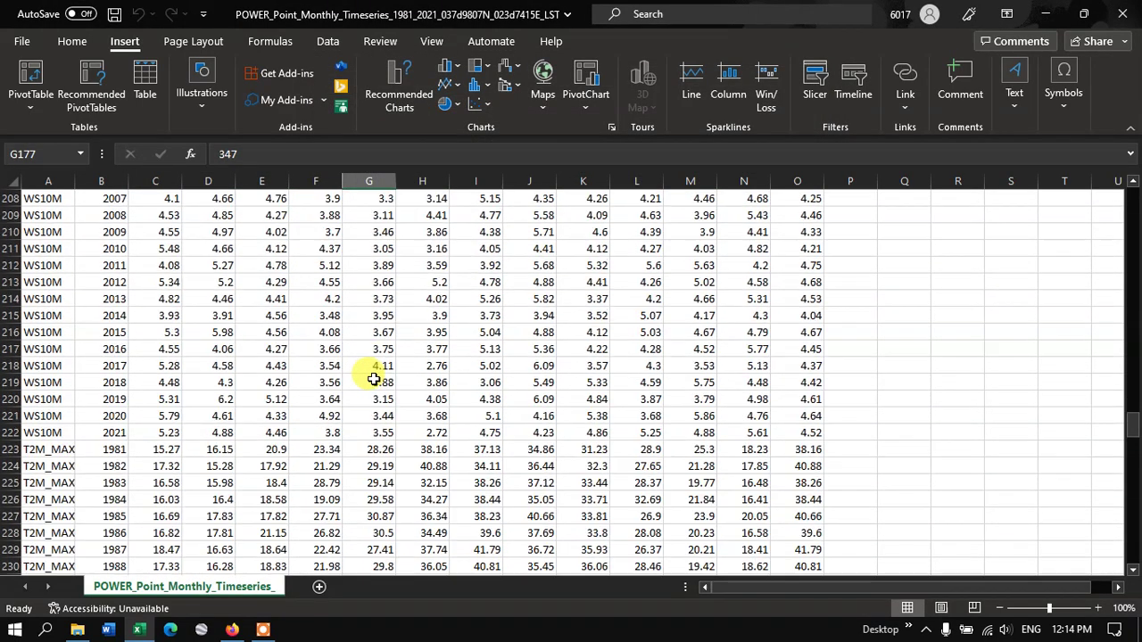
scroll(373, 379, down, 16)
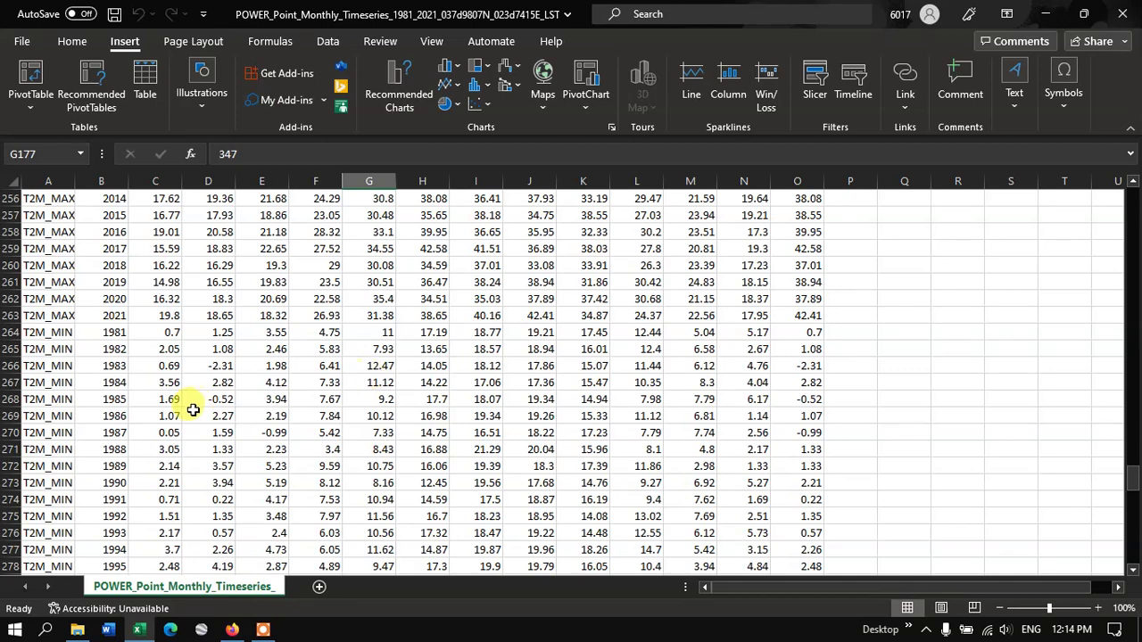
click(116, 401)
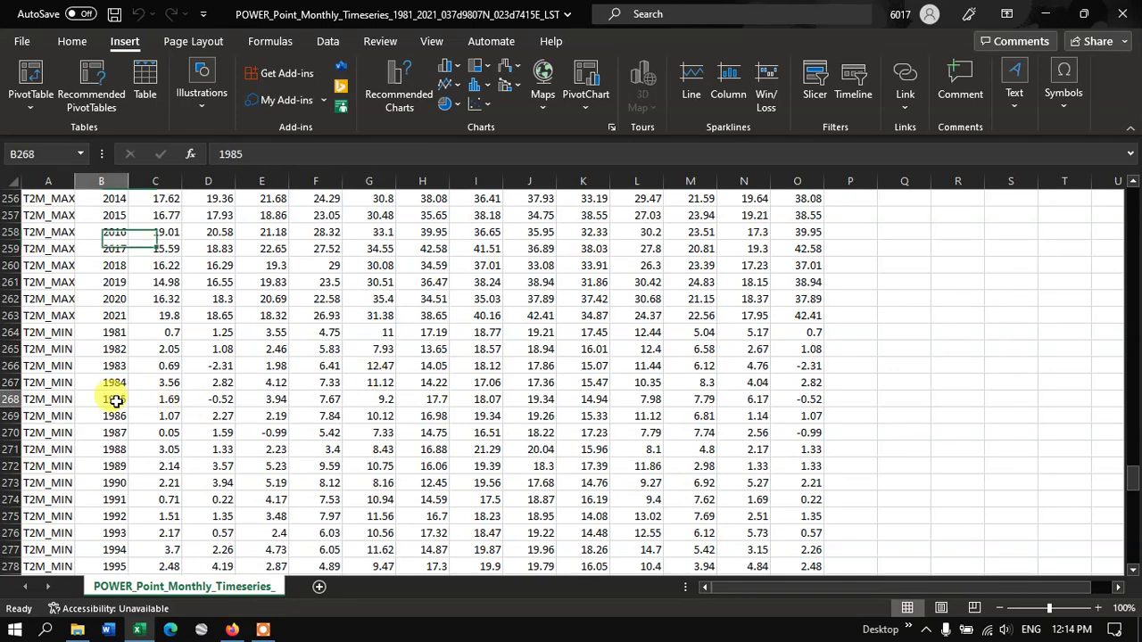
drag(116, 403, 797, 398)
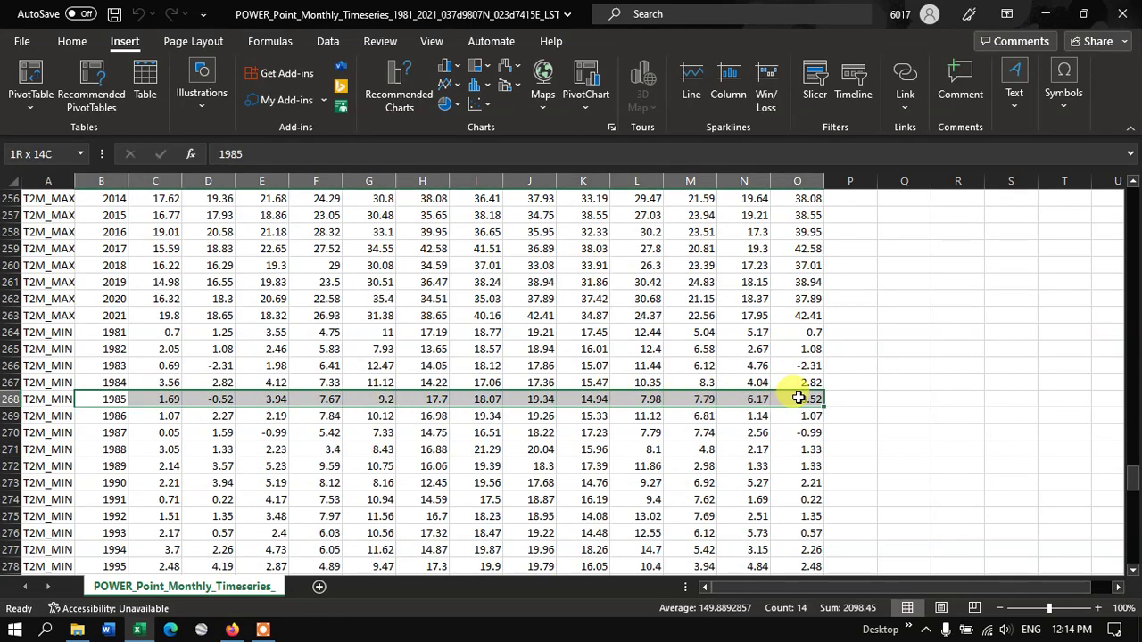
click(398, 105)
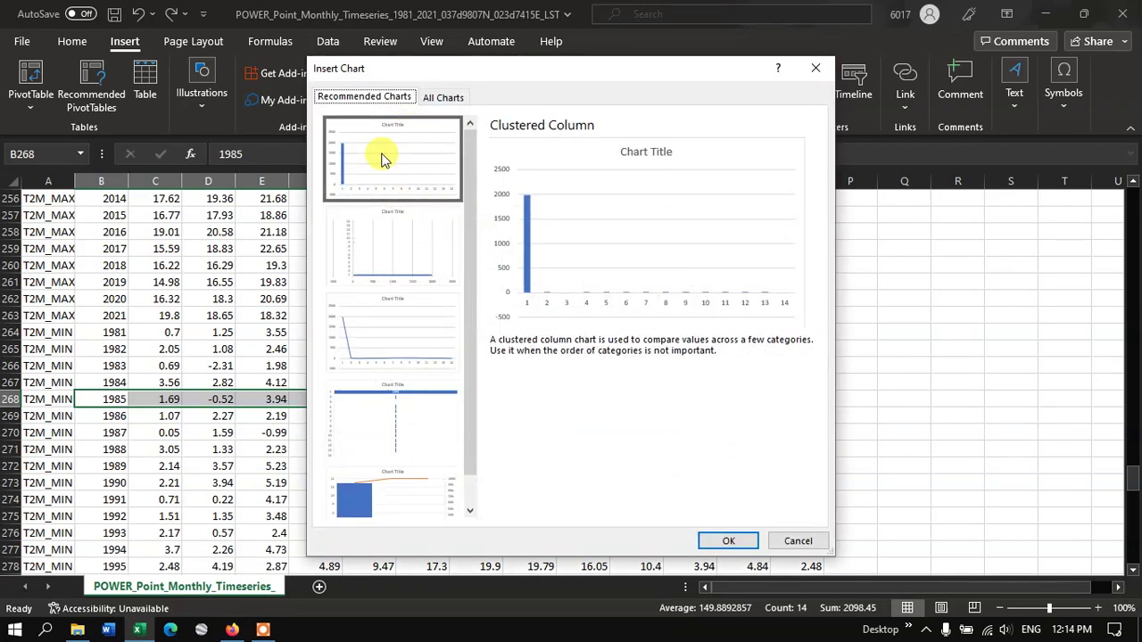
click(437, 97)
mouse_move(598, 230)
click(815, 68)
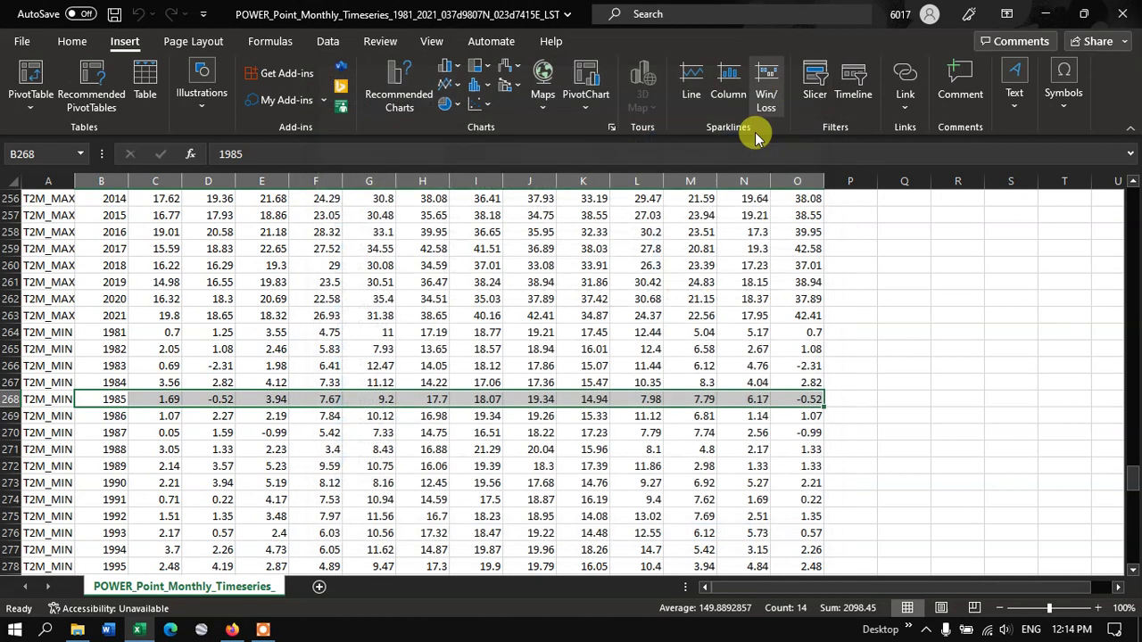
click(439, 365)
scroll(444, 357, down, 19)
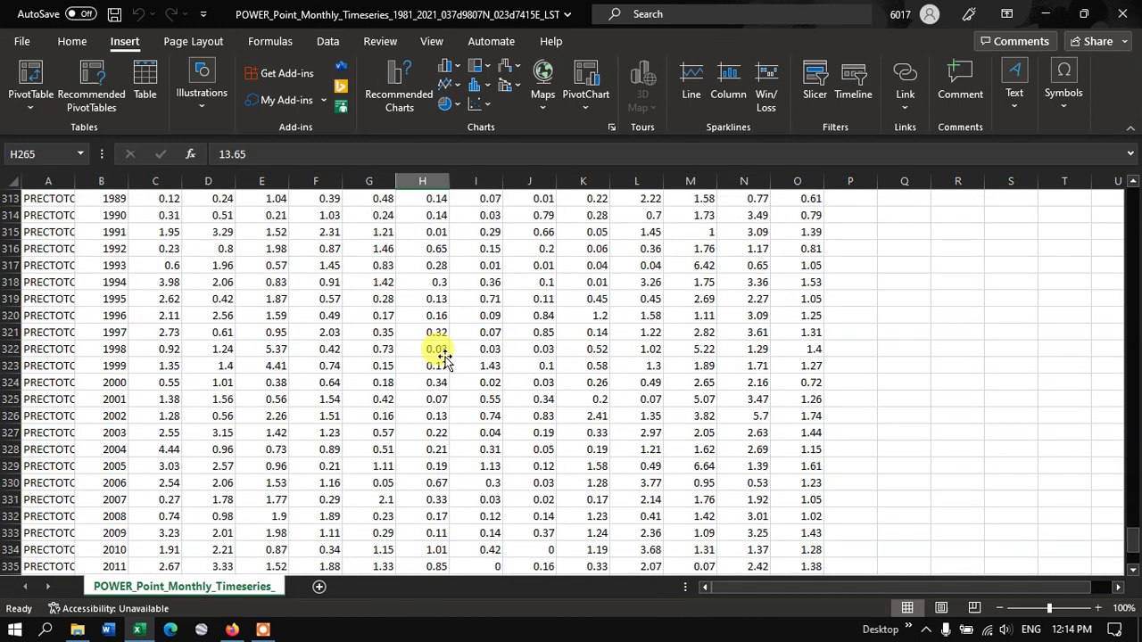
scroll(443, 356, down, 6)
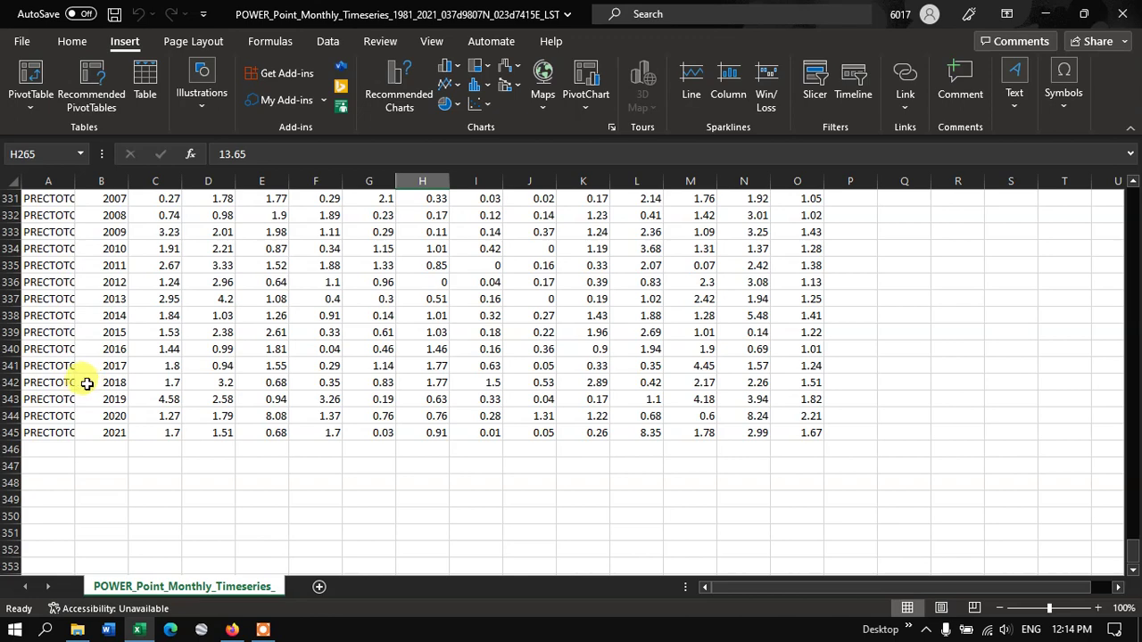
Insert a clustered column chart from the 2017–2019 PRECTOTCORR rows B341:O343 via Recommended Charts
drag(107, 366, 803, 398)
click(402, 93)
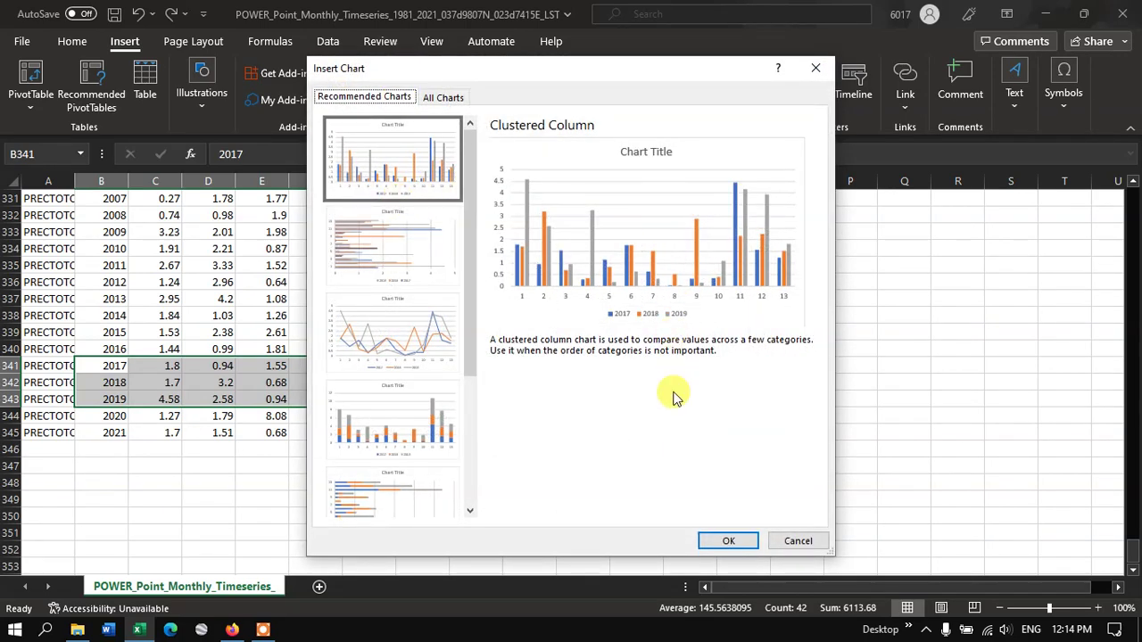
click(723, 541)
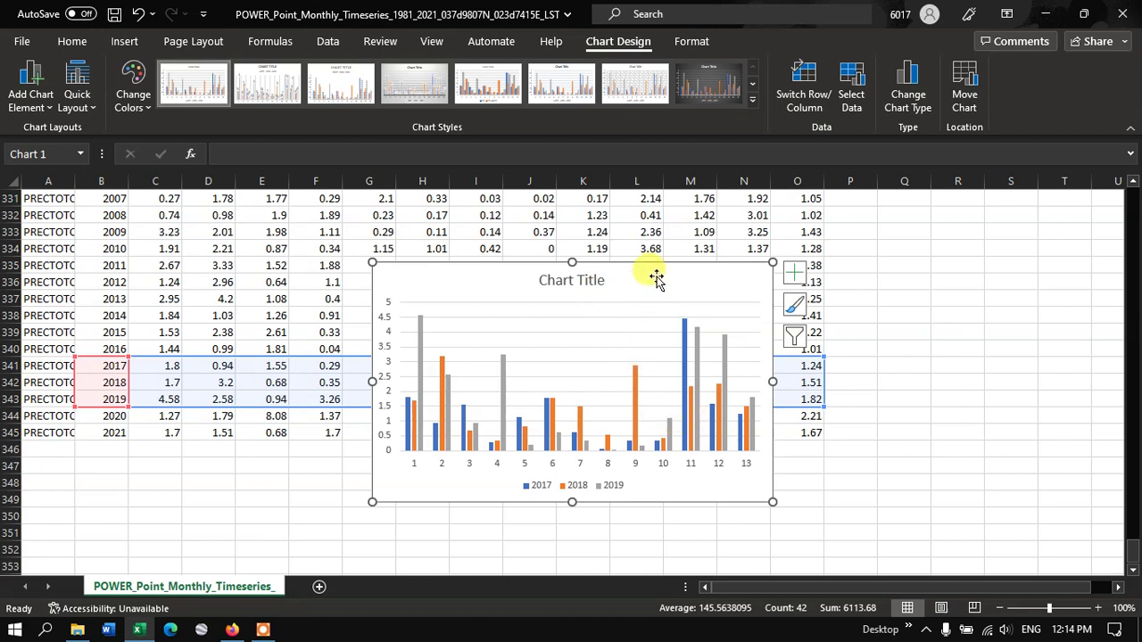
Move the new chart so it sits beside the 2017–2019 precipitation rows
drag(653, 280, 810, 249)
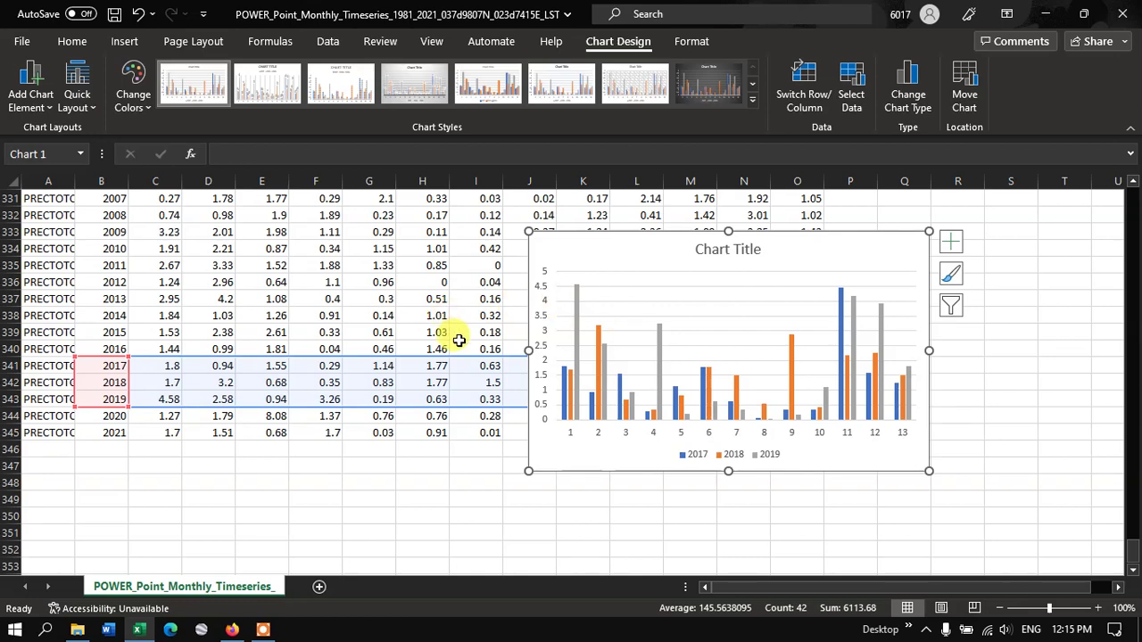
scroll(464, 353, up, 2)
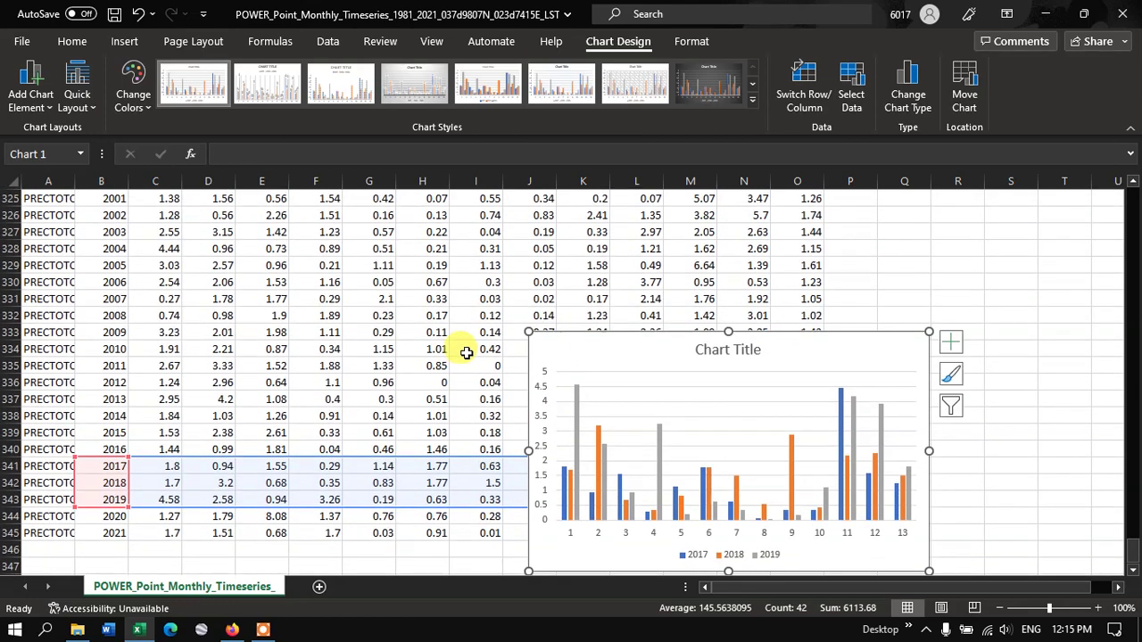
drag(630, 353, 524, 278)
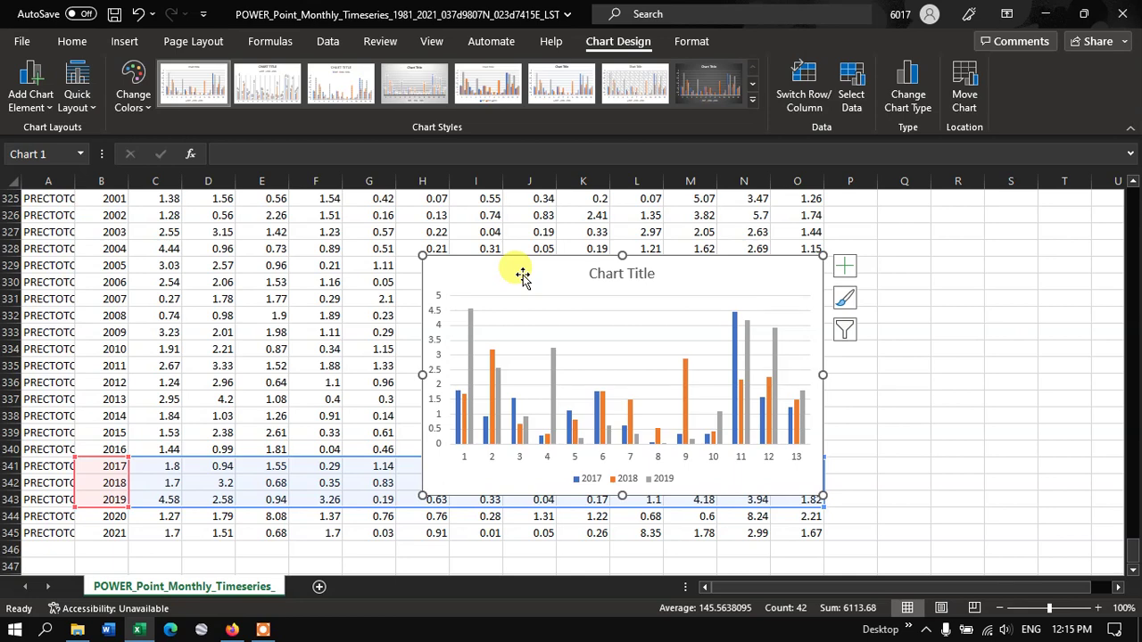